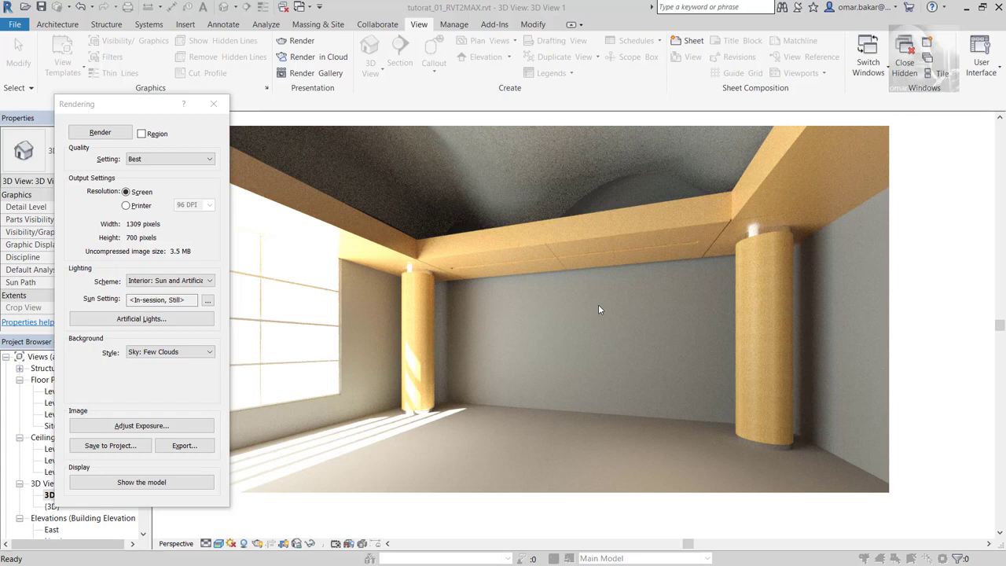
Save the tutorat_01_RVT2MAX project
click(966, 8)
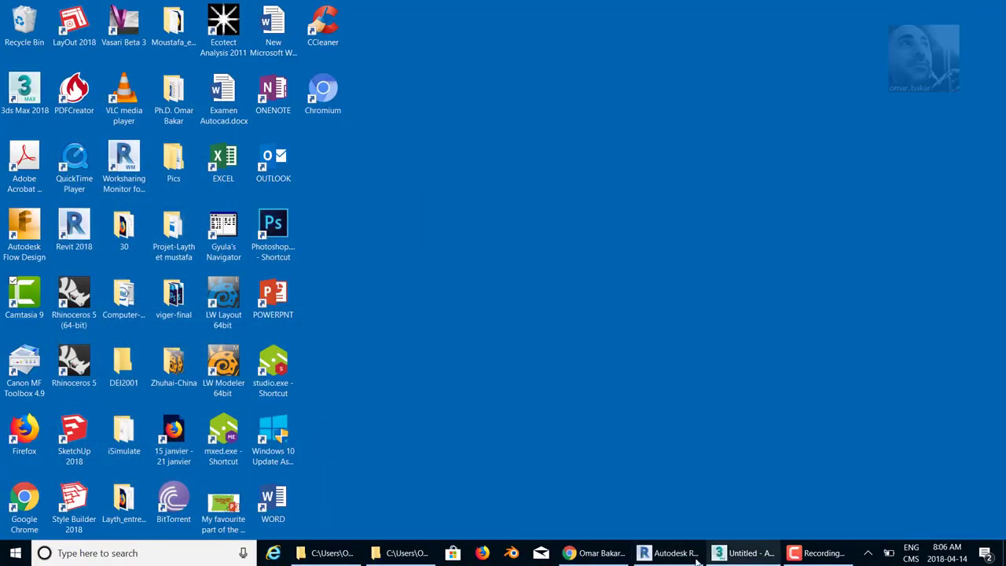
click(676, 546)
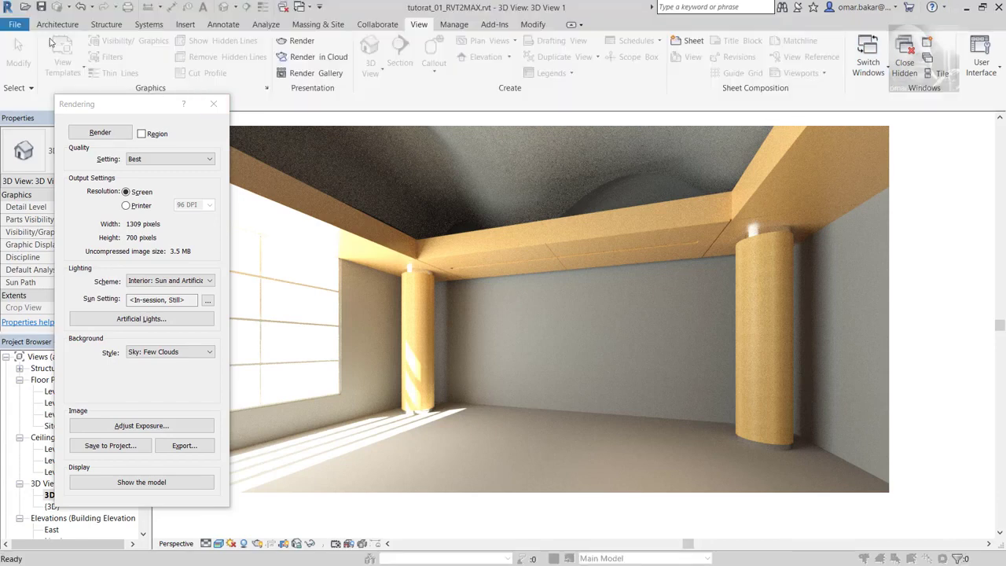
click(20, 29)
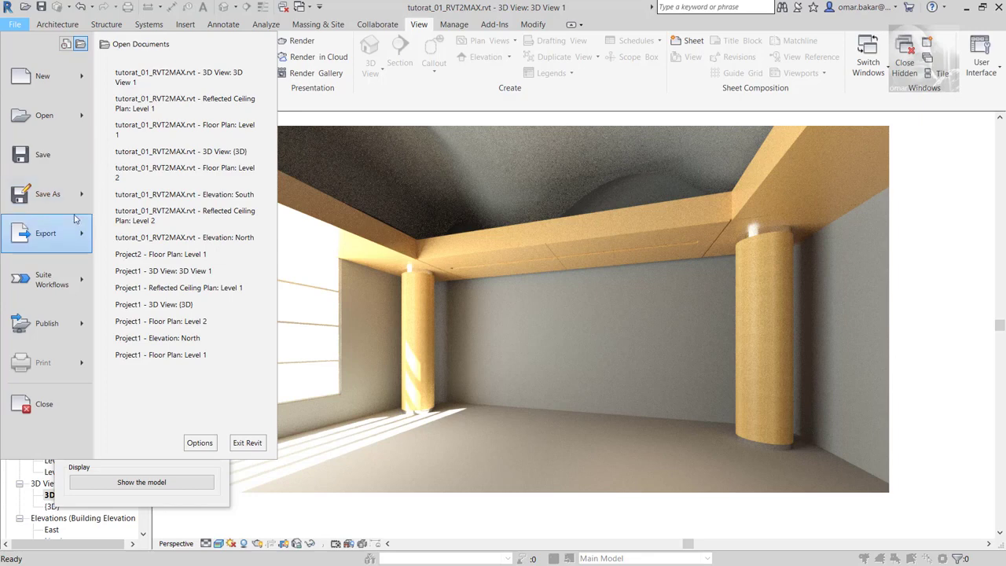
mouse_move(76, 218)
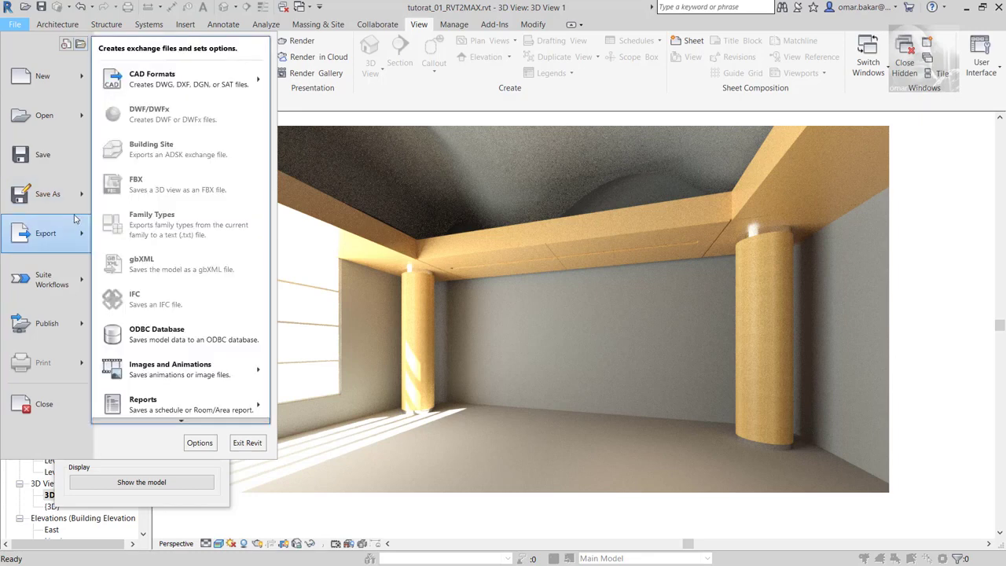
click(43, 160)
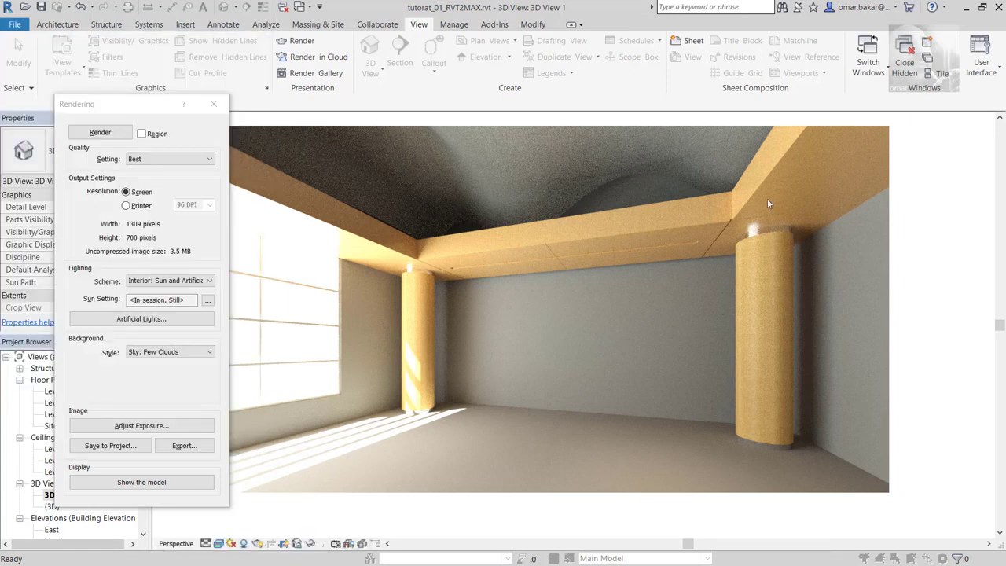
Close Revit, discarding the changes to Project1 and Project2
click(998, 7)
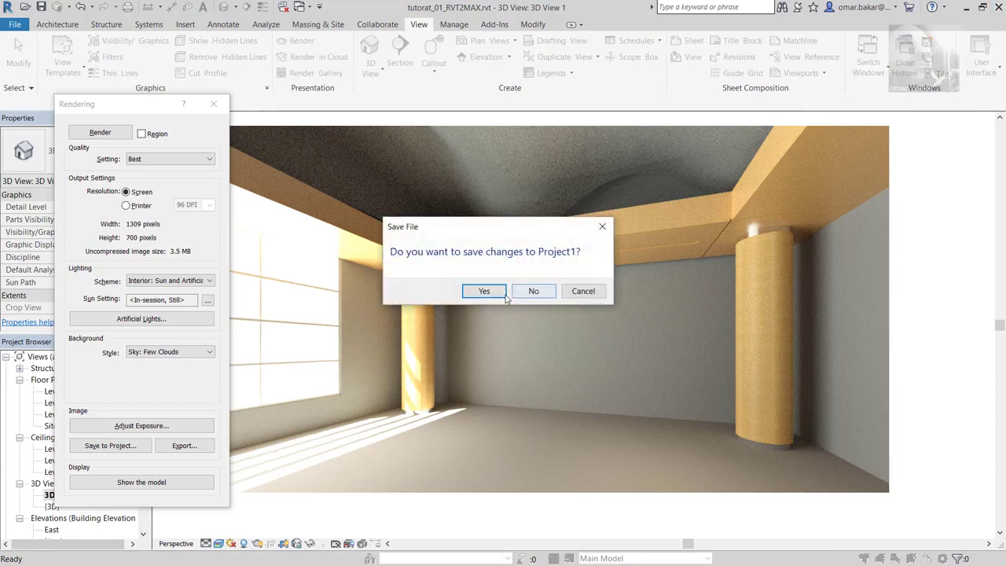
click(533, 291)
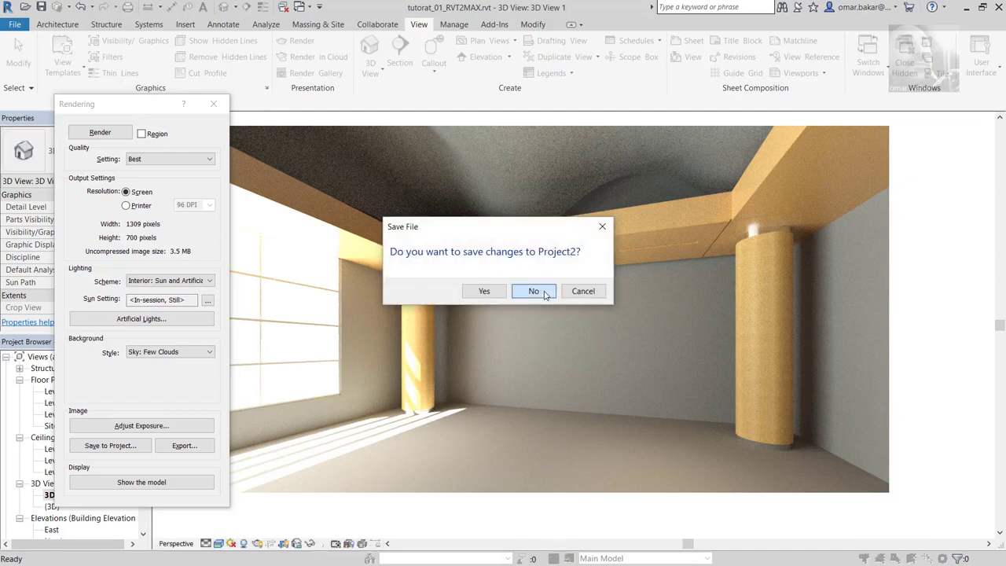
click(536, 290)
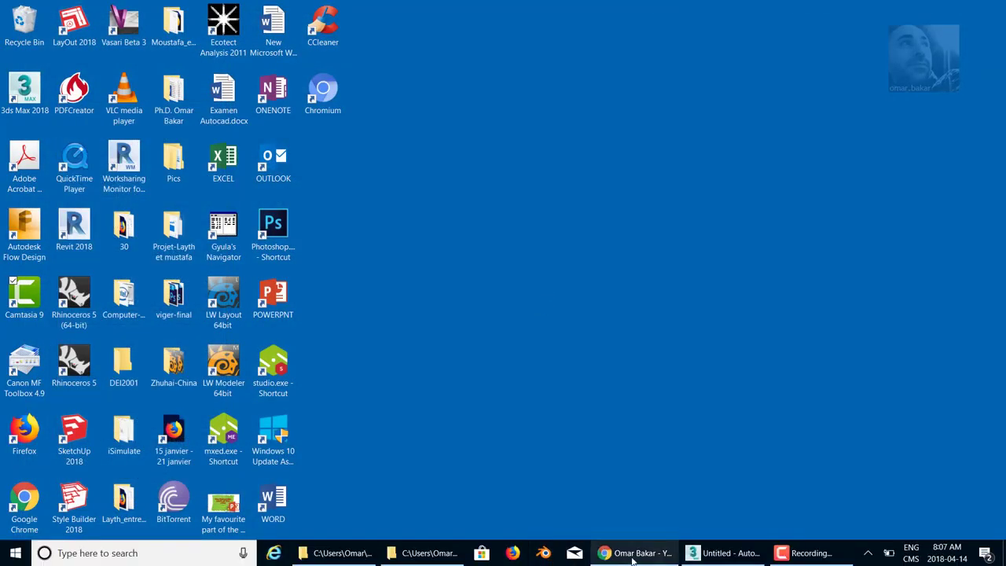
Switch to 3ds Max and change the workspace to Design Standard
click(716, 555)
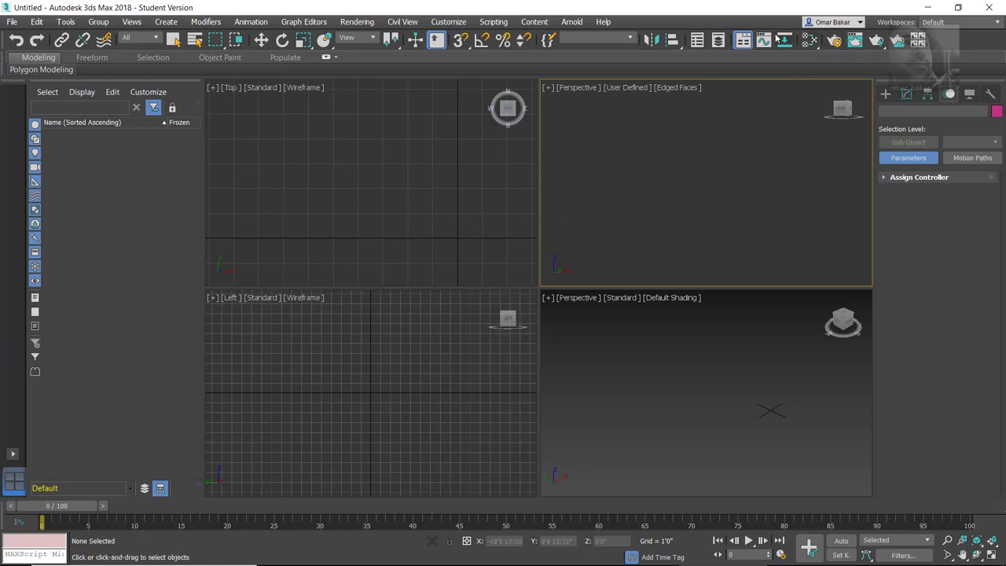
click(858, 24)
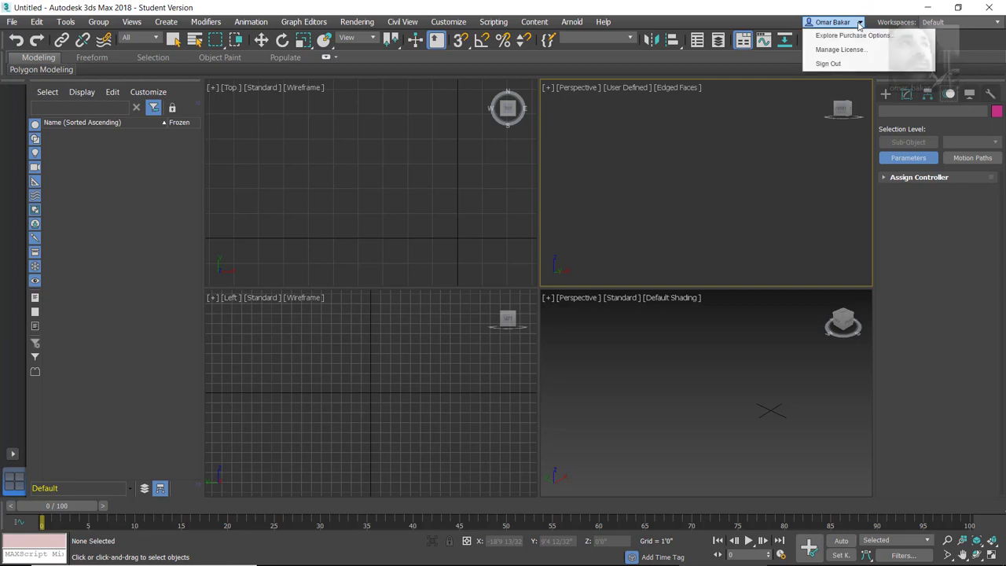
click(859, 24)
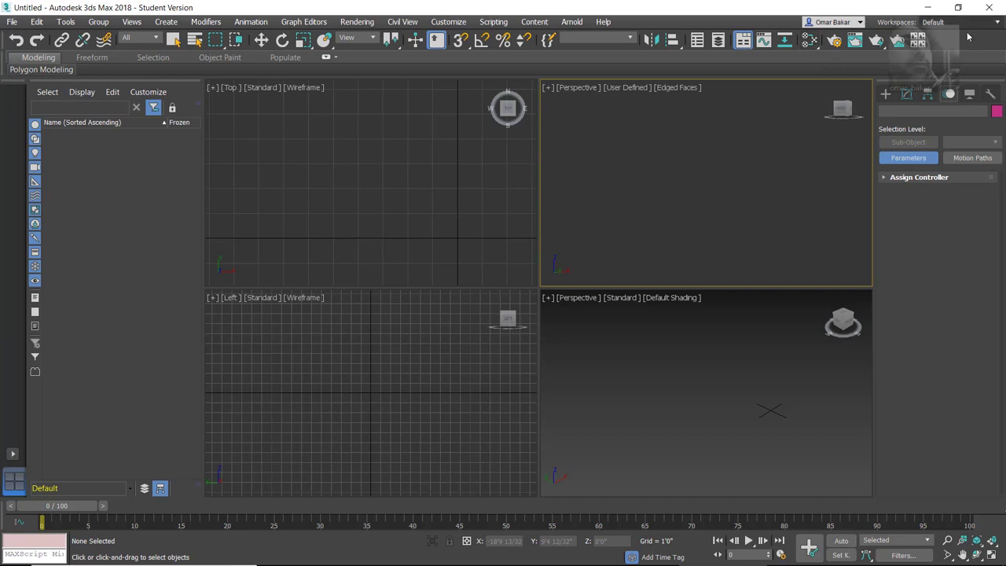
click(994, 24)
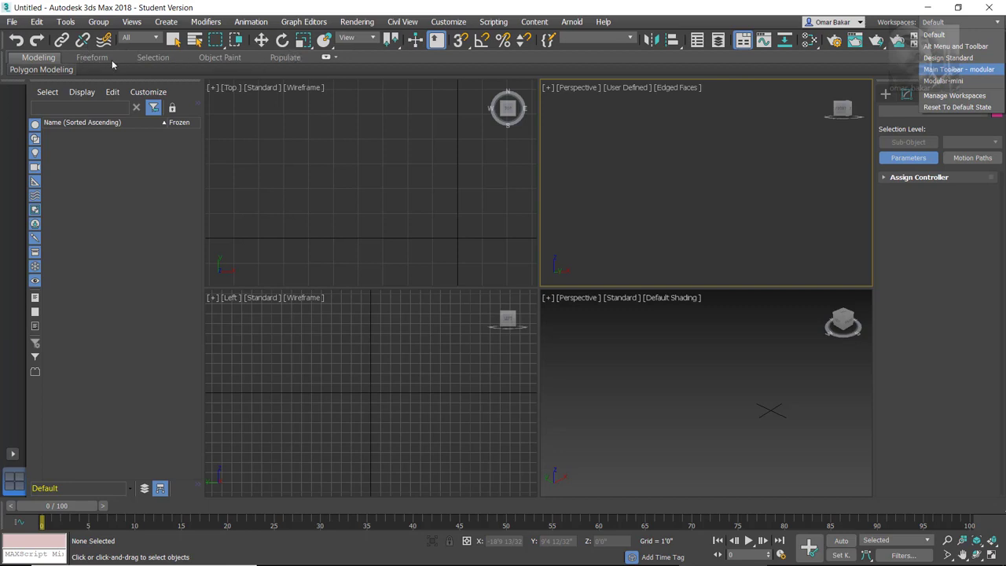
click(941, 46)
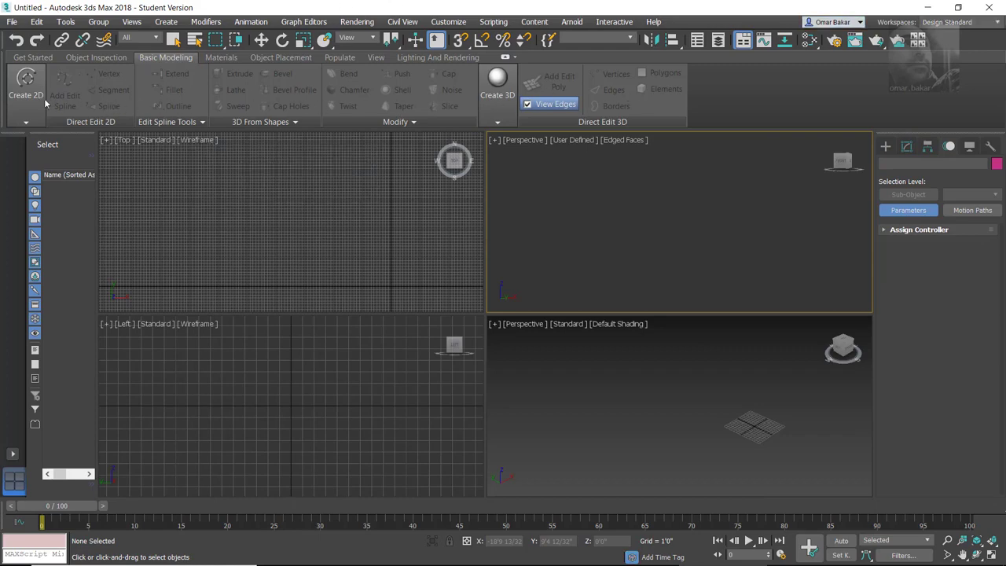
Examine the workspace's tool sets for getting started, object inspection, basic modeling, materials, object placement, populating, viewing, and lighting and rendering
click(32, 59)
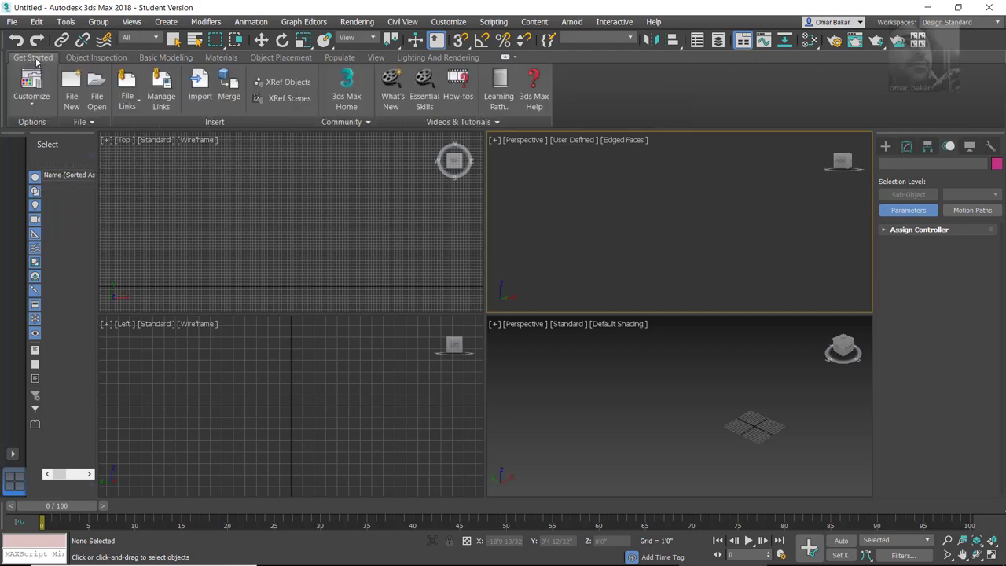
click(109, 60)
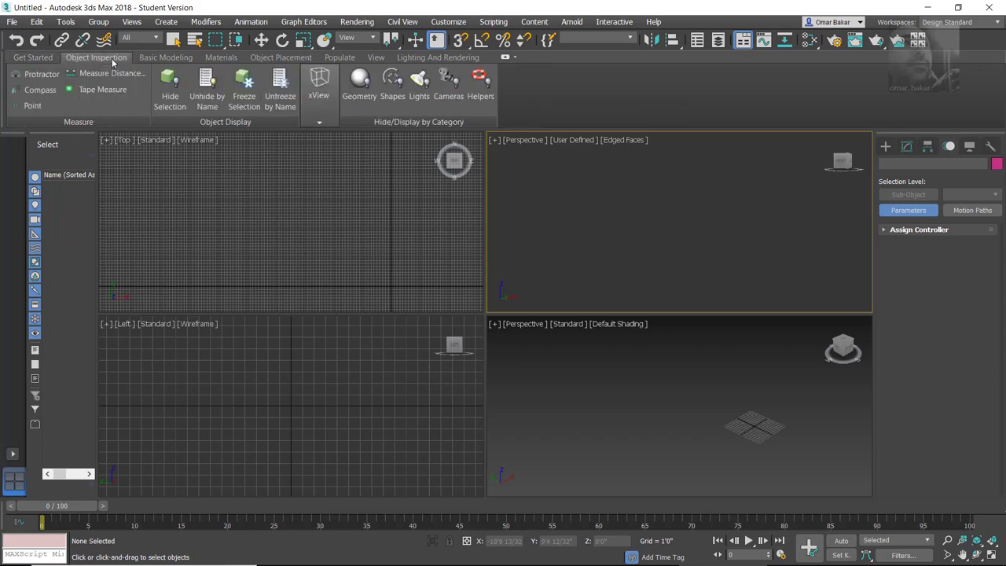
click(162, 59)
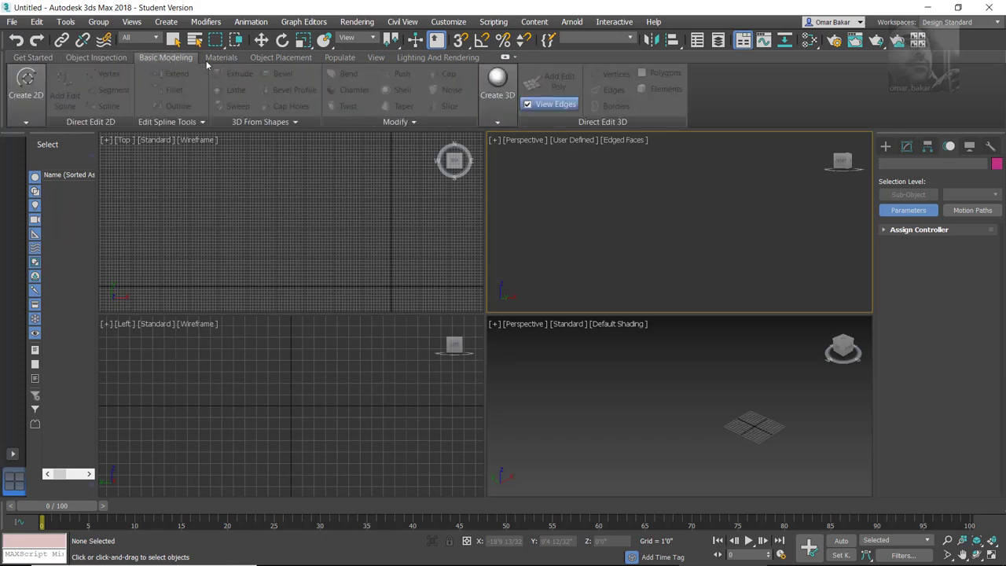
click(221, 59)
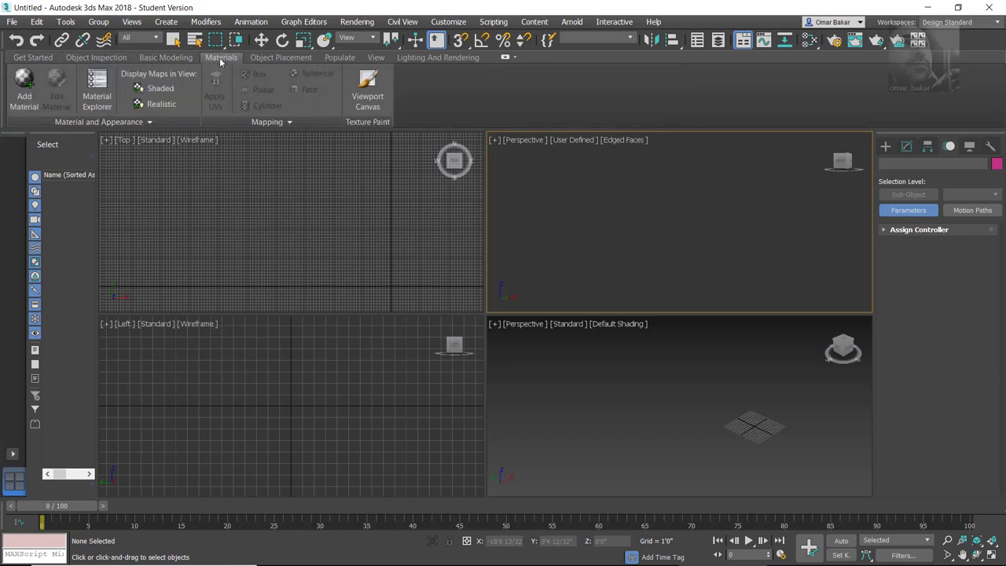
click(281, 58)
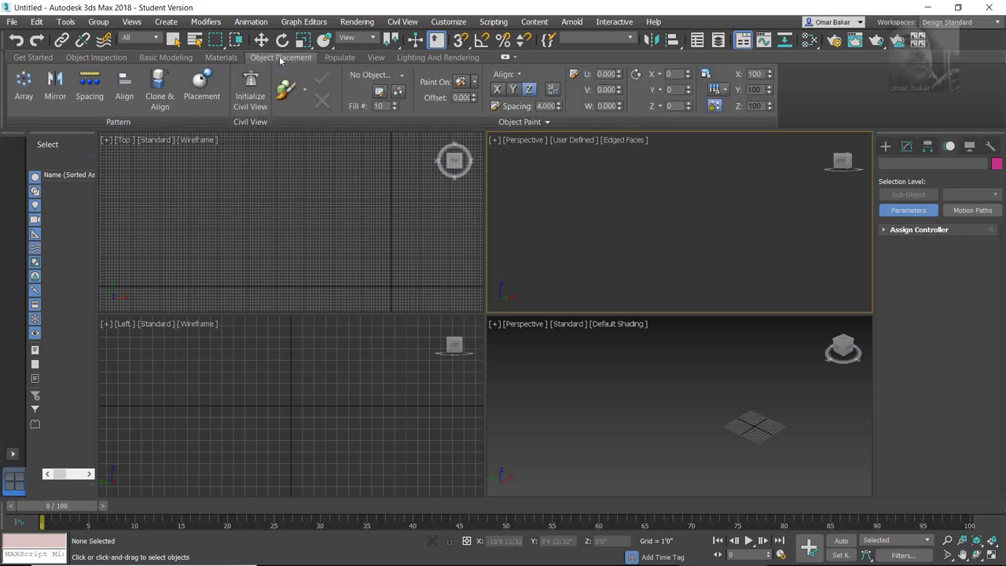
click(338, 58)
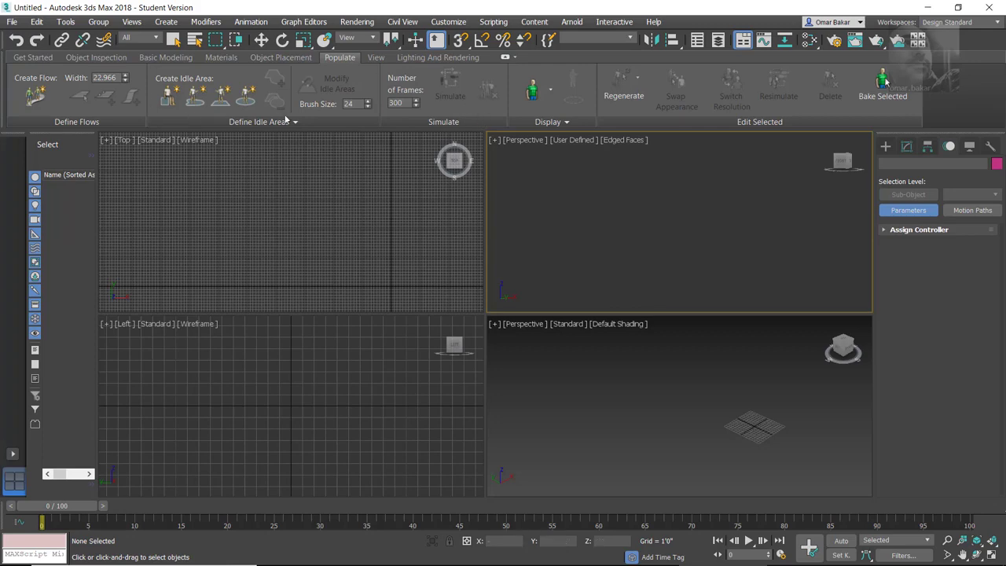
click(375, 58)
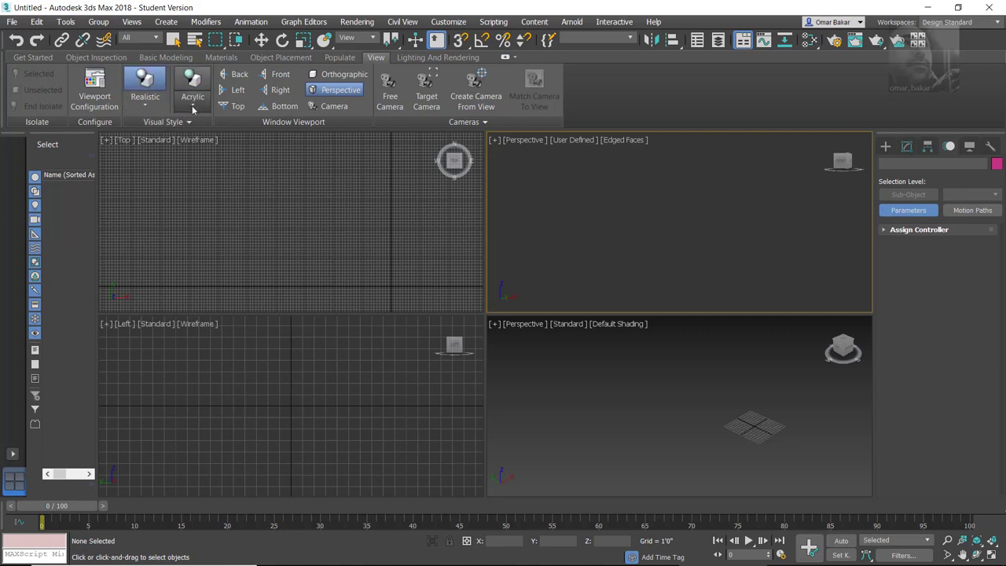
click(192, 80)
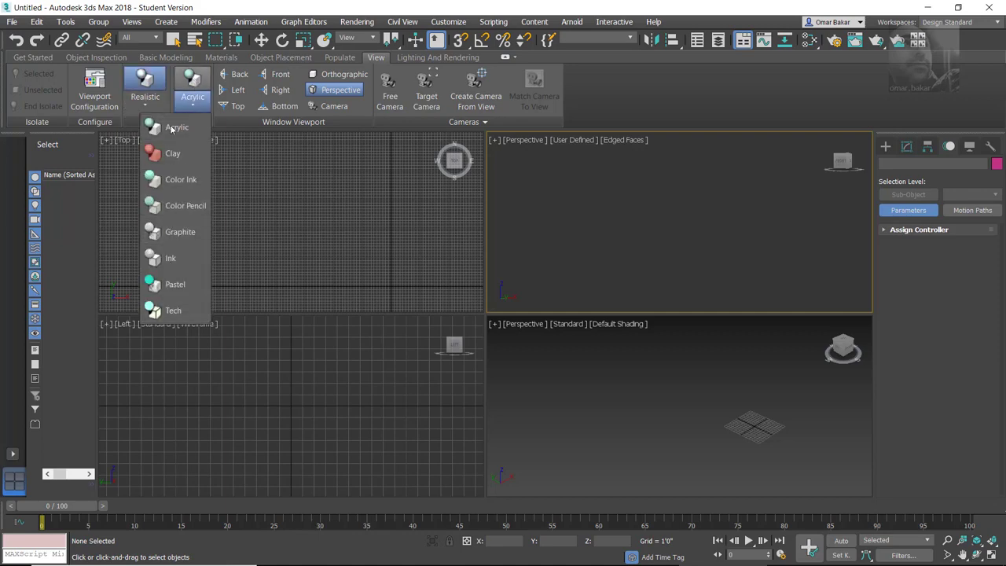
click(605, 72)
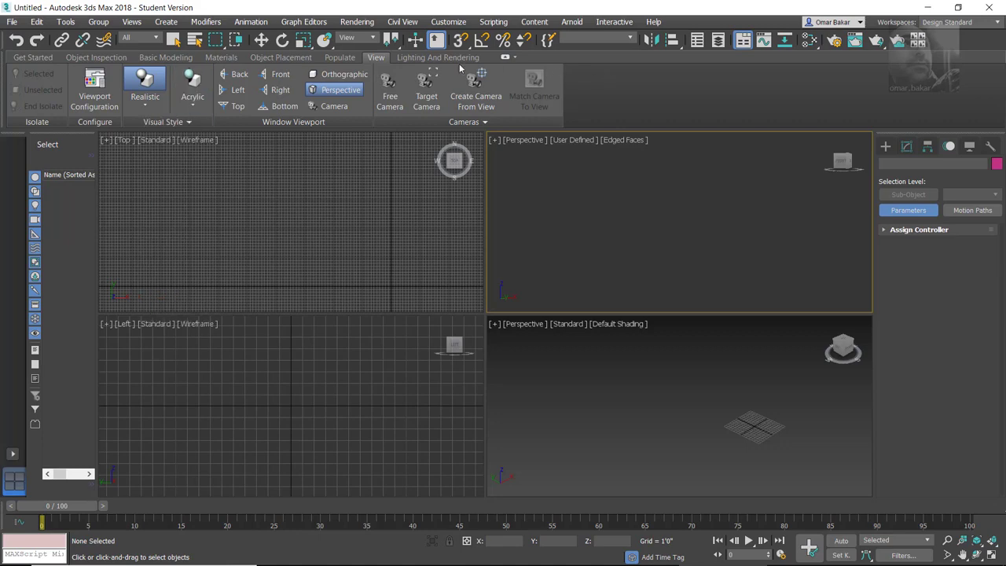
click(422, 60)
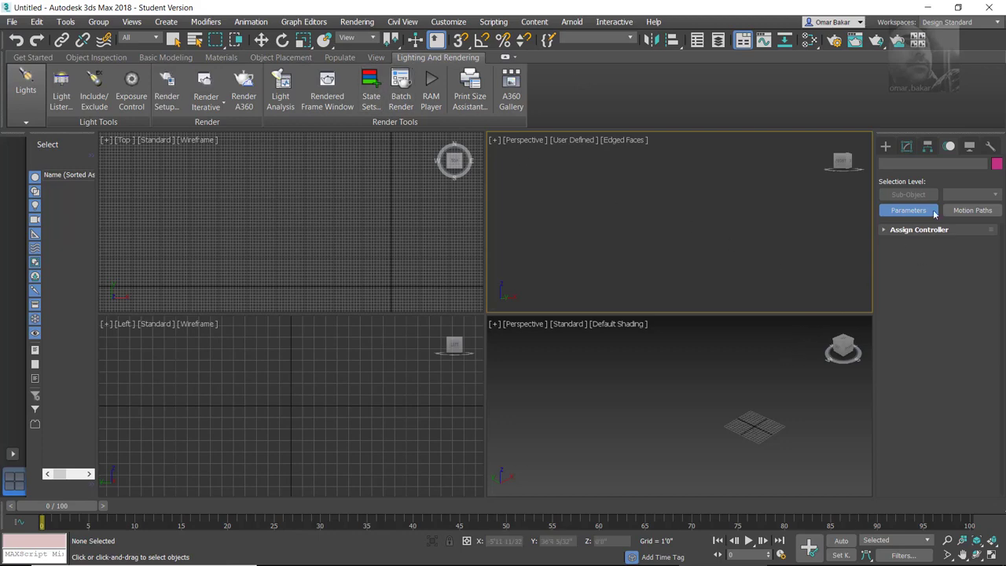
Set the scene's display units to US Standard, feet with fractional inches at 1/32, with feet as the default unit
click(32, 60)
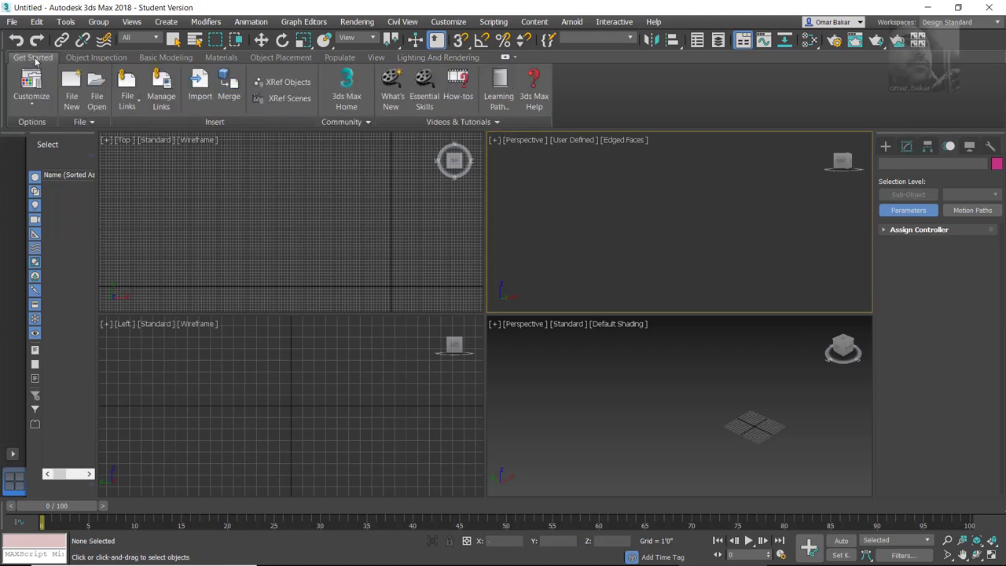
click(33, 106)
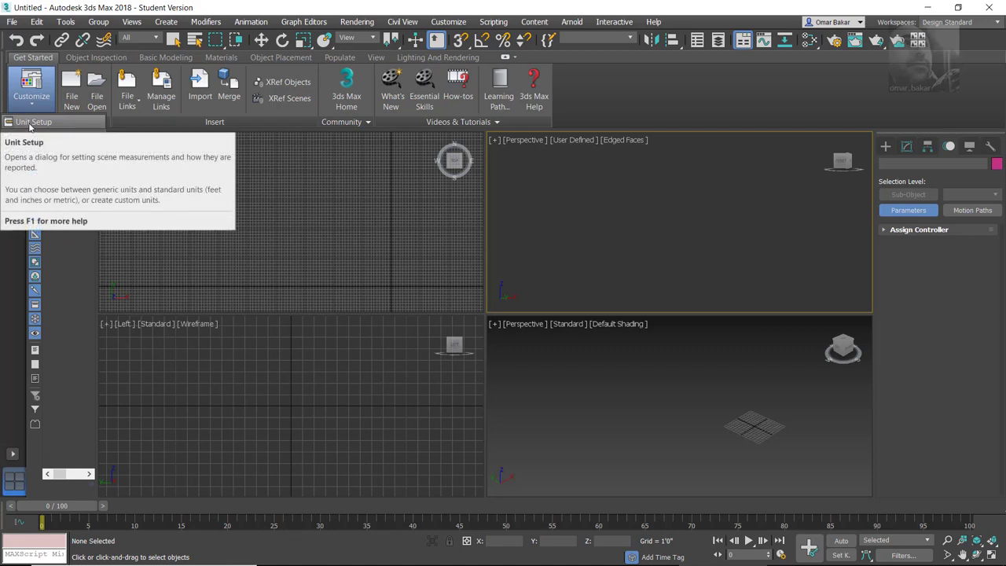
click(30, 123)
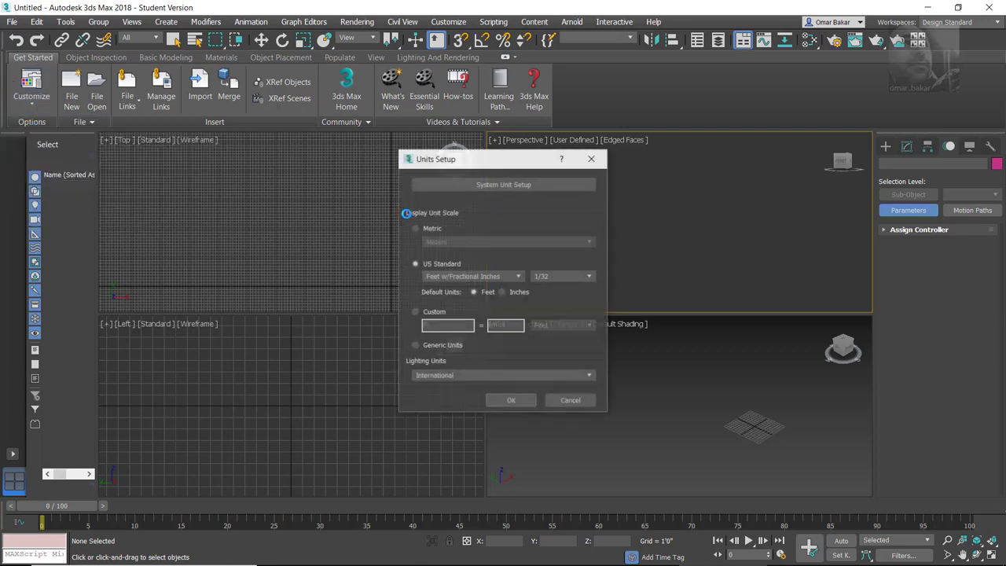
click(415, 266)
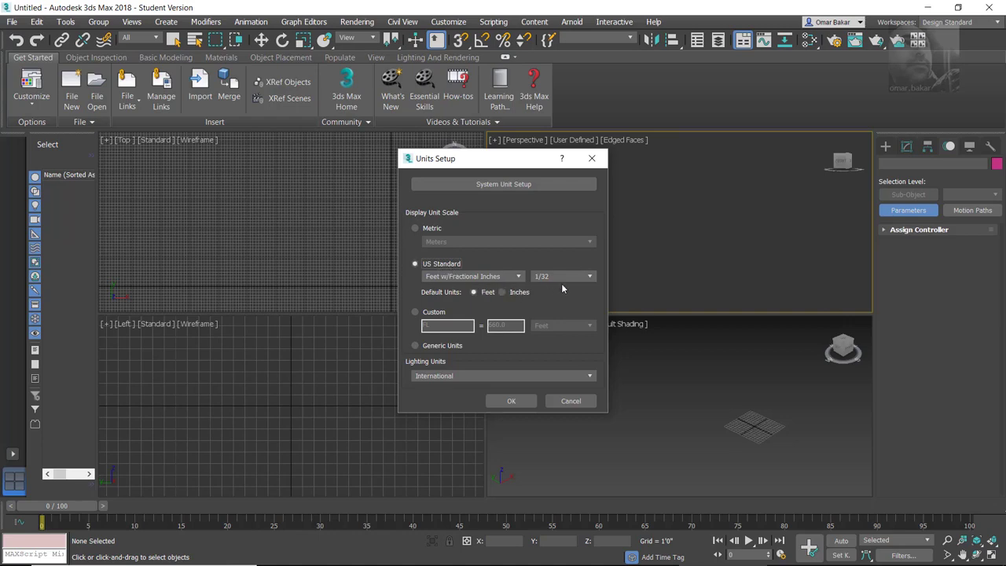
click(512, 400)
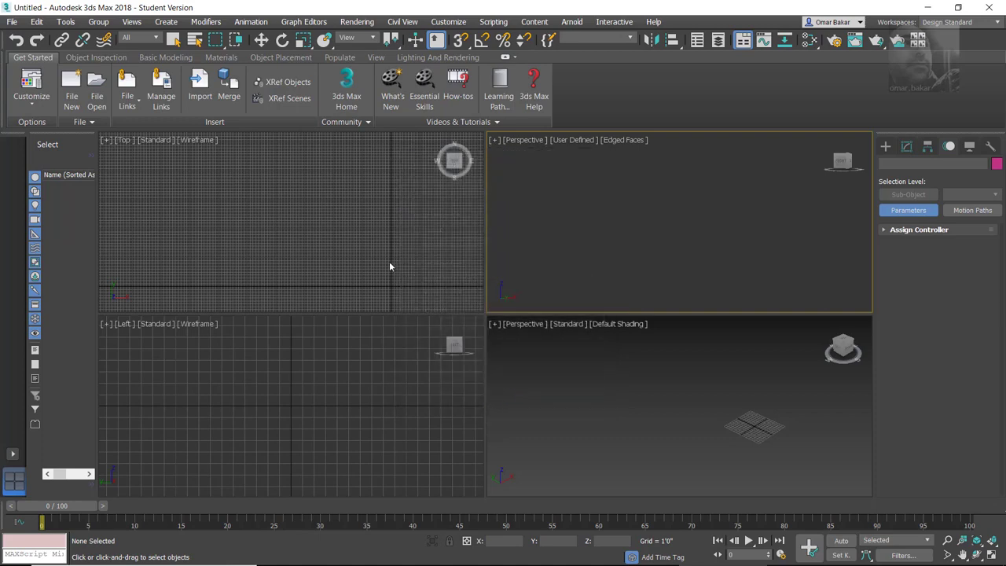
Examine the top viewport's grid and the snap types, snap options and home grid dimensions in the grid and snap settings
click(261, 211)
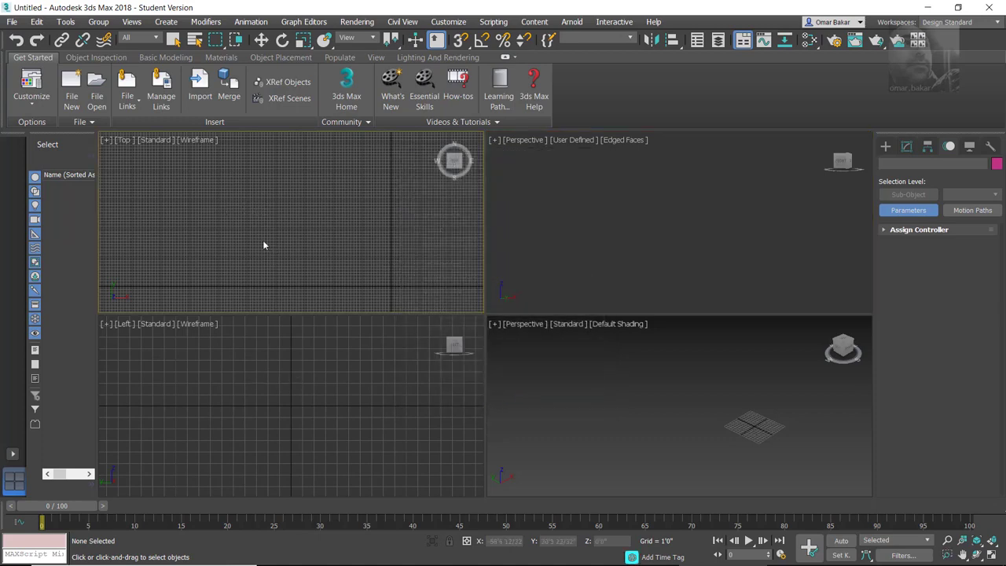
scroll(360, 258, up, 3)
middle_drag(352, 255, 280, 226)
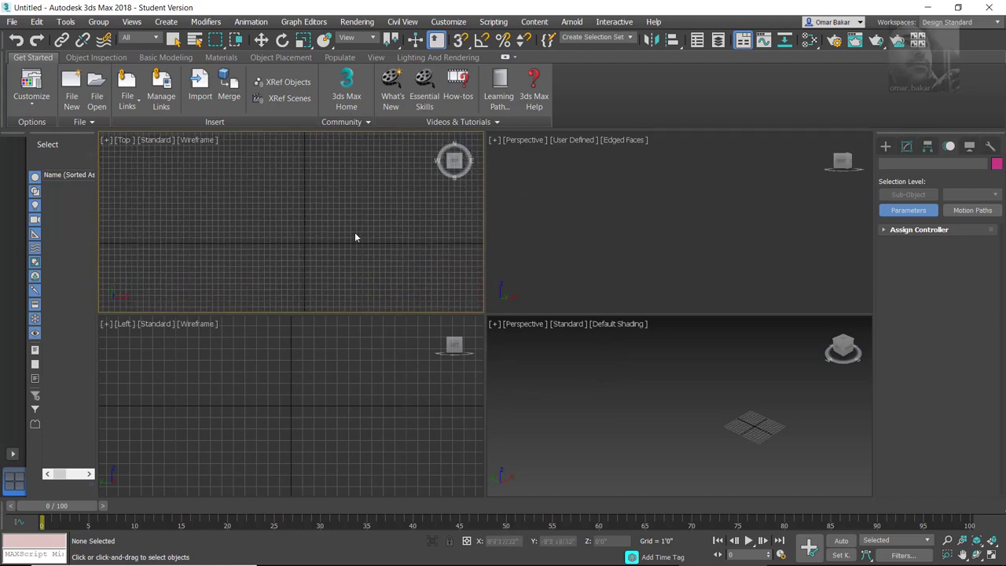
scroll(314, 260, up, 4)
middle_drag(313, 260, 306, 236)
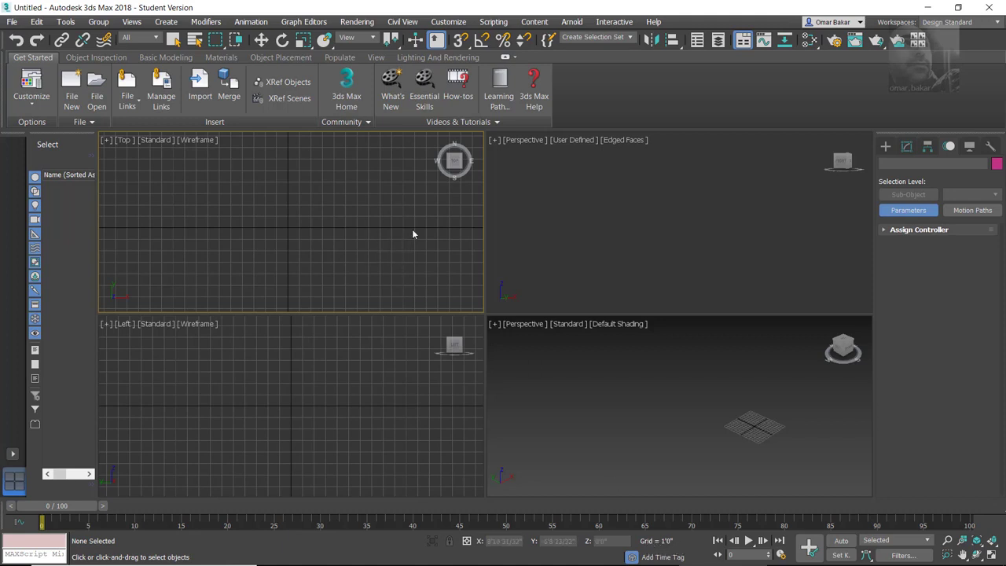
right_click(462, 41)
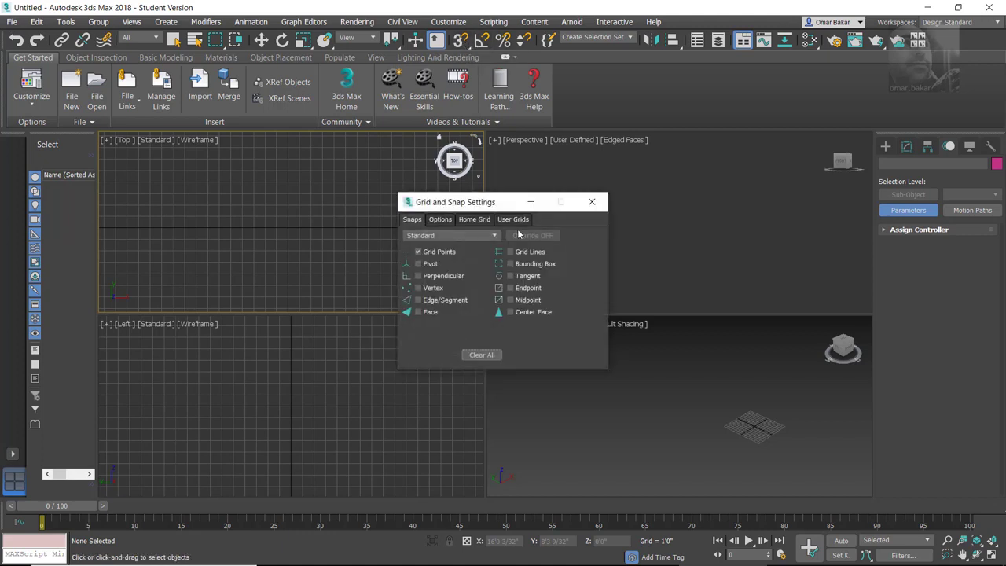
drag(503, 203, 320, 159)
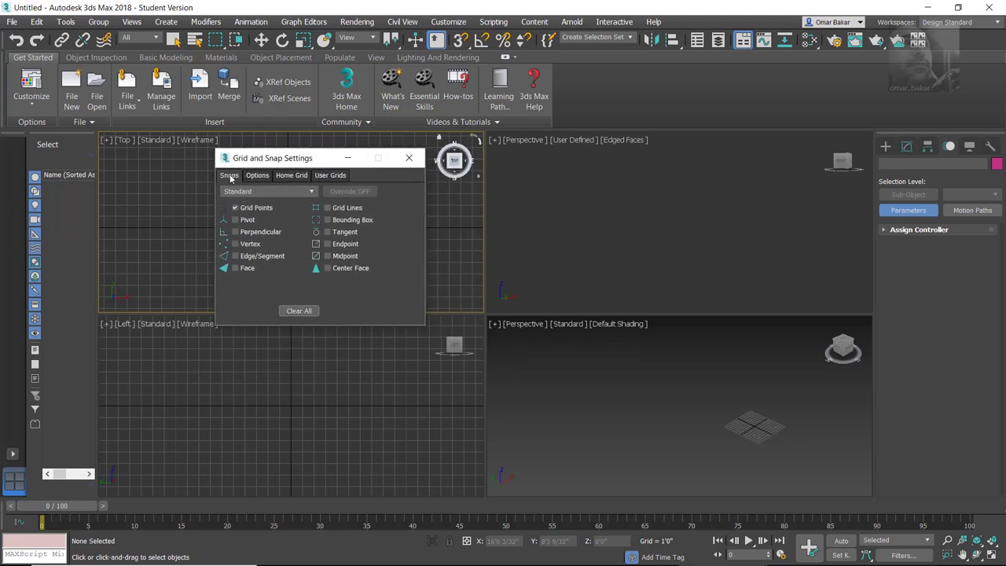
click(255, 177)
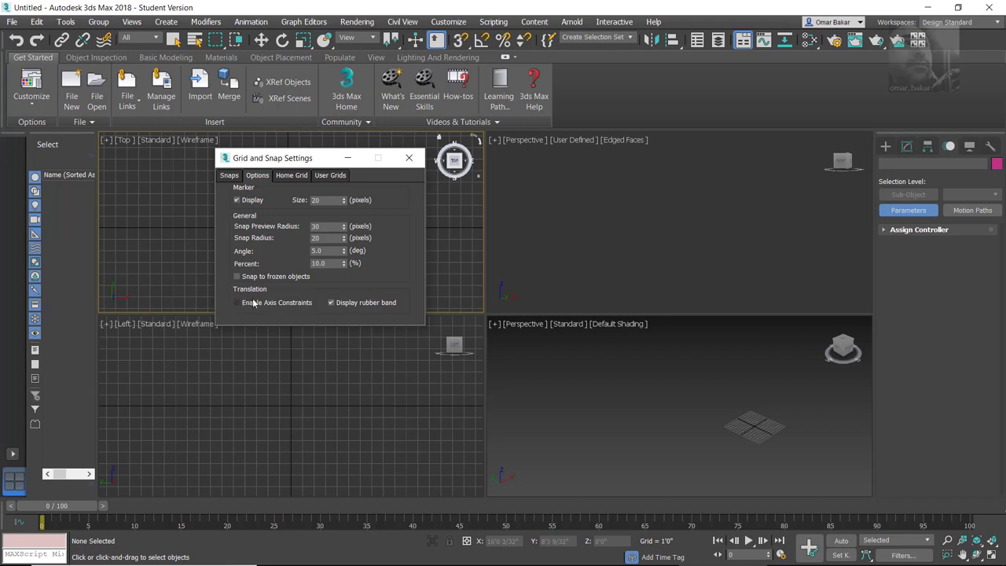
click(292, 176)
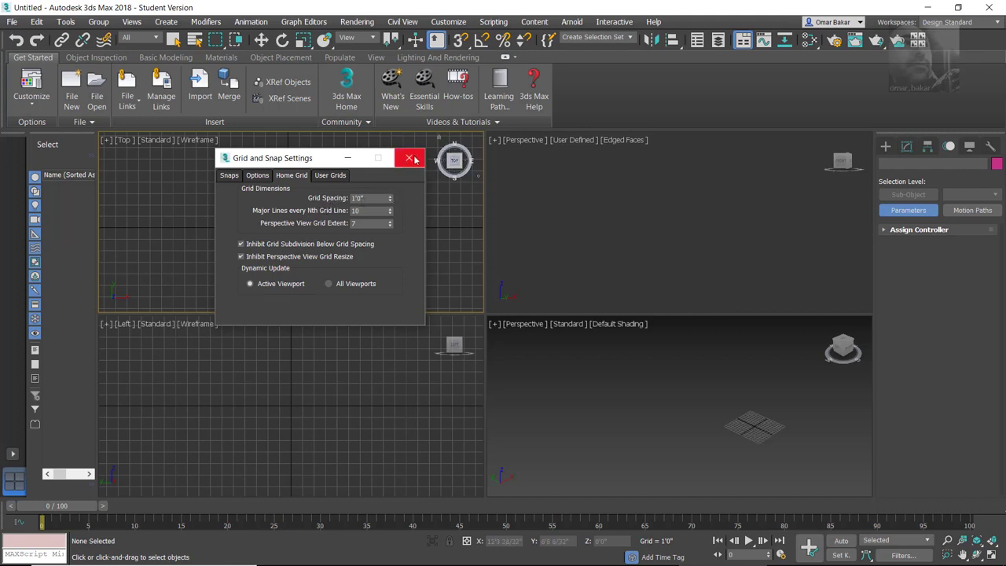
Examine the snap types in the grid and snap settings, and try switching 3D snapping on and off
click(228, 175)
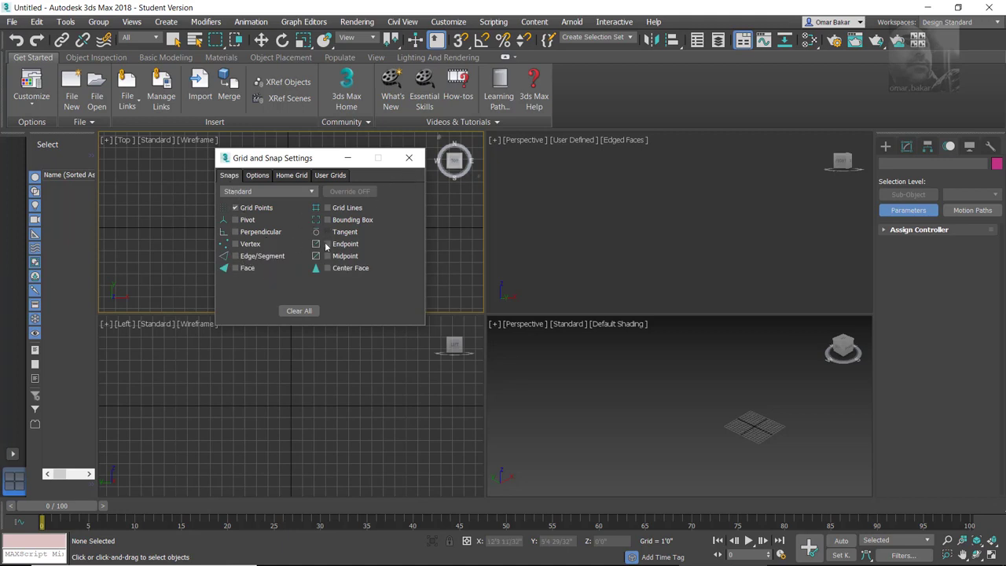
click(408, 158)
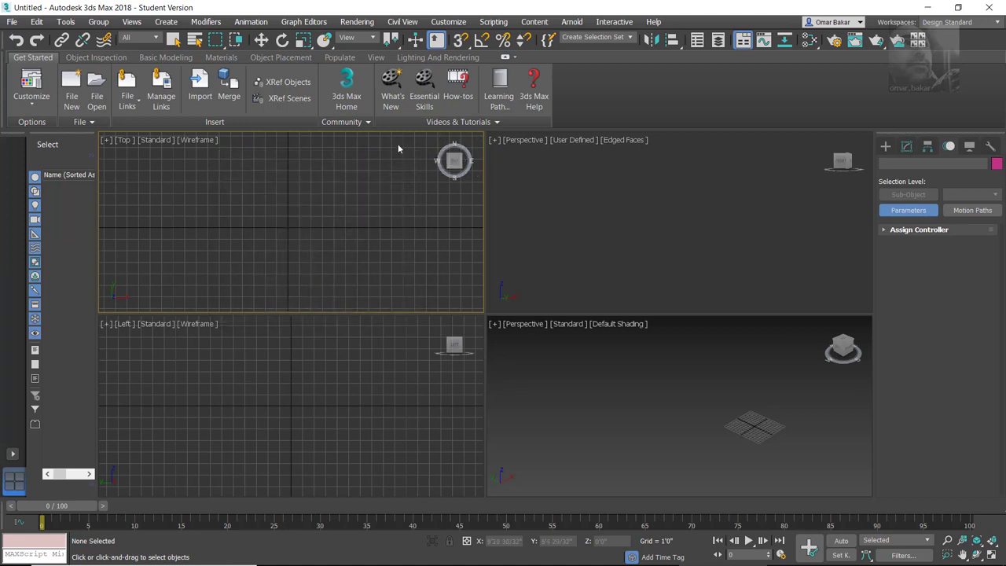
click(459, 41)
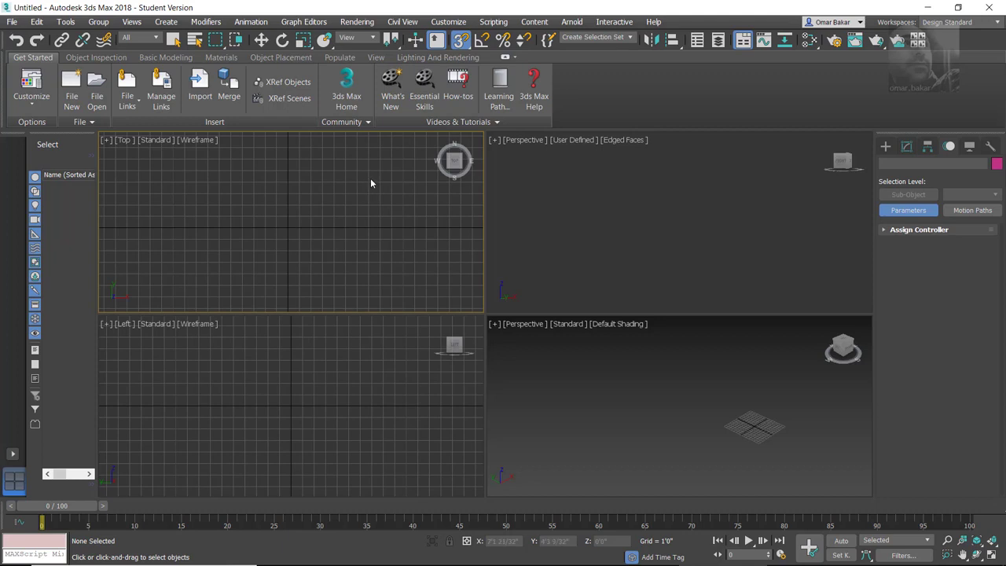
click(461, 43)
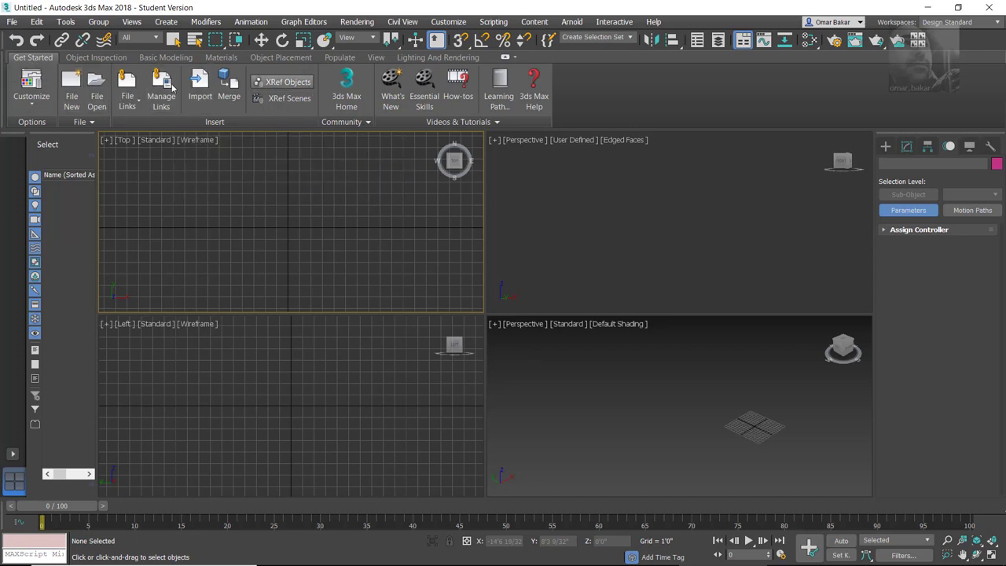
Start importing the Revit project tutorat_01_RVT2MAX.rvt into the scene
click(12, 22)
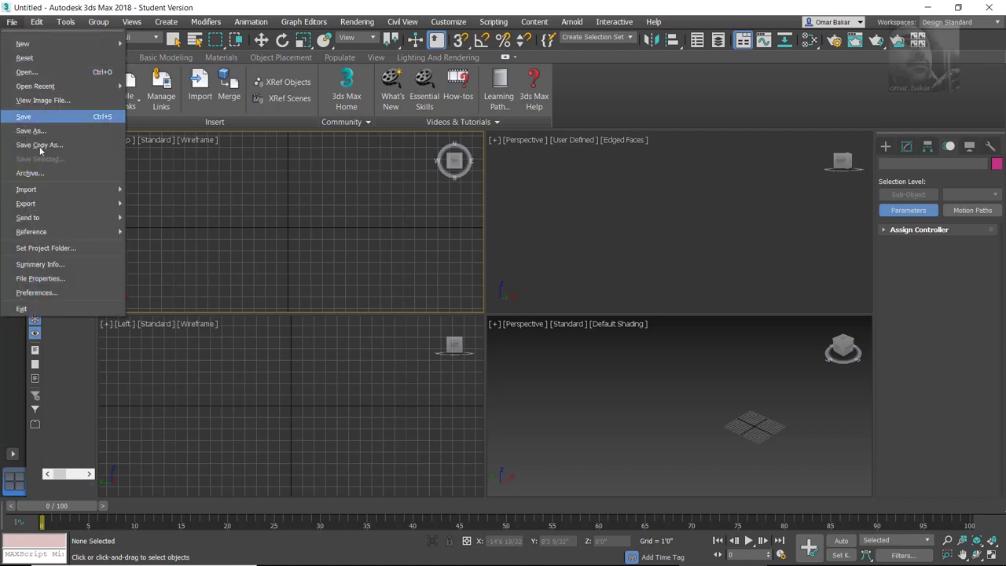
mouse_move(43, 191)
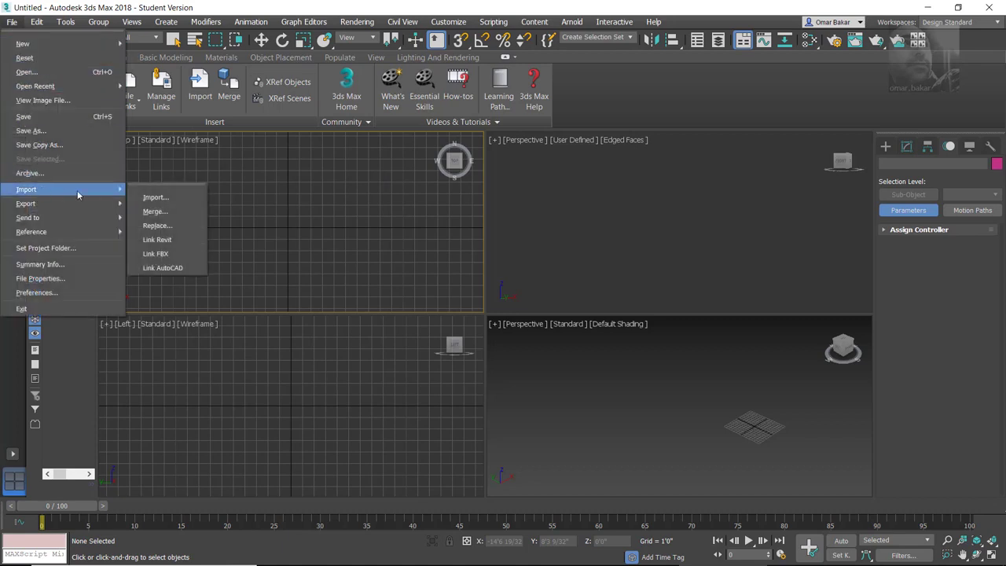
click(159, 200)
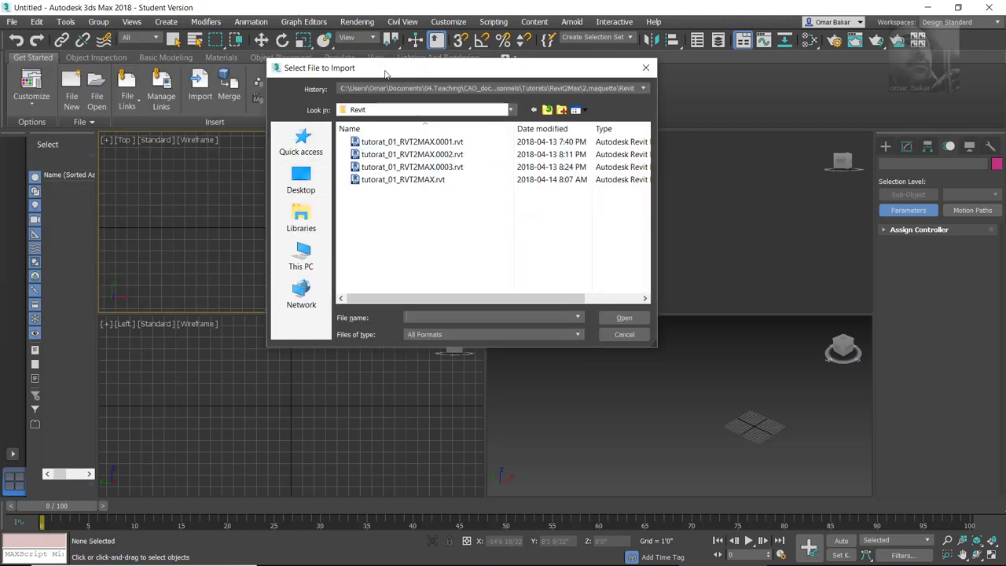
drag(384, 70, 343, 74)
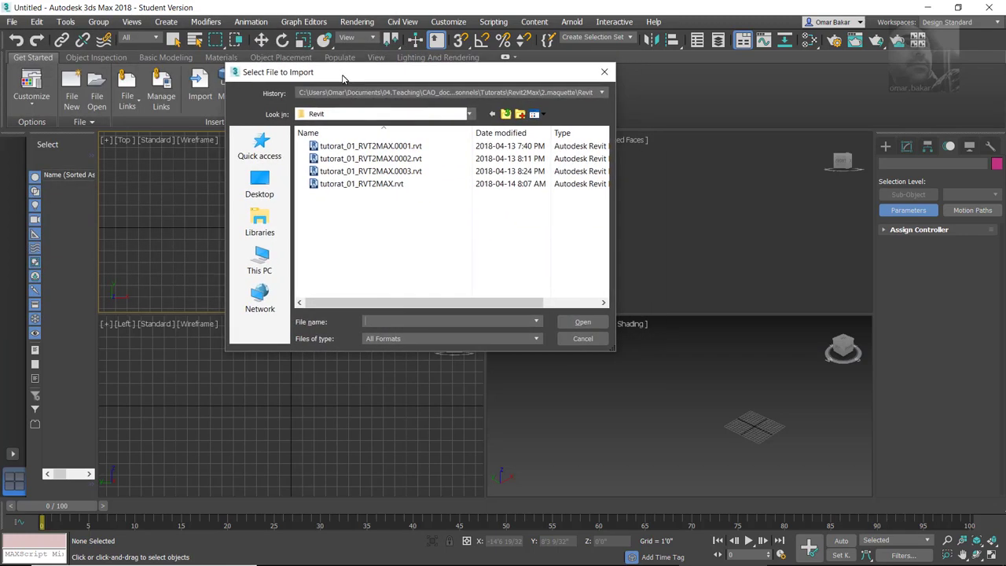
click(351, 185)
click(582, 321)
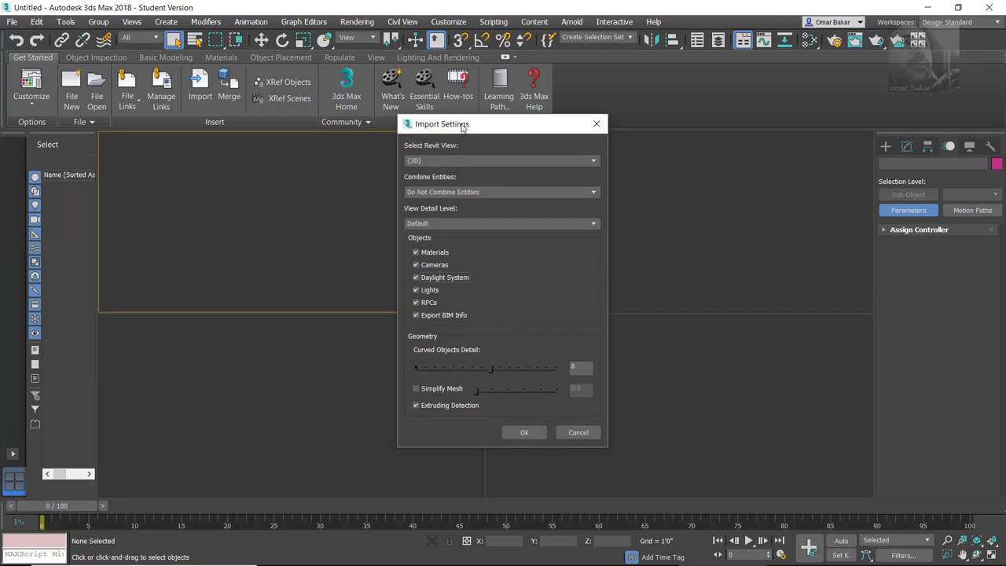
Choose 3D View 1 as the Revit view in the import settings
drag(461, 127, 359, 141)
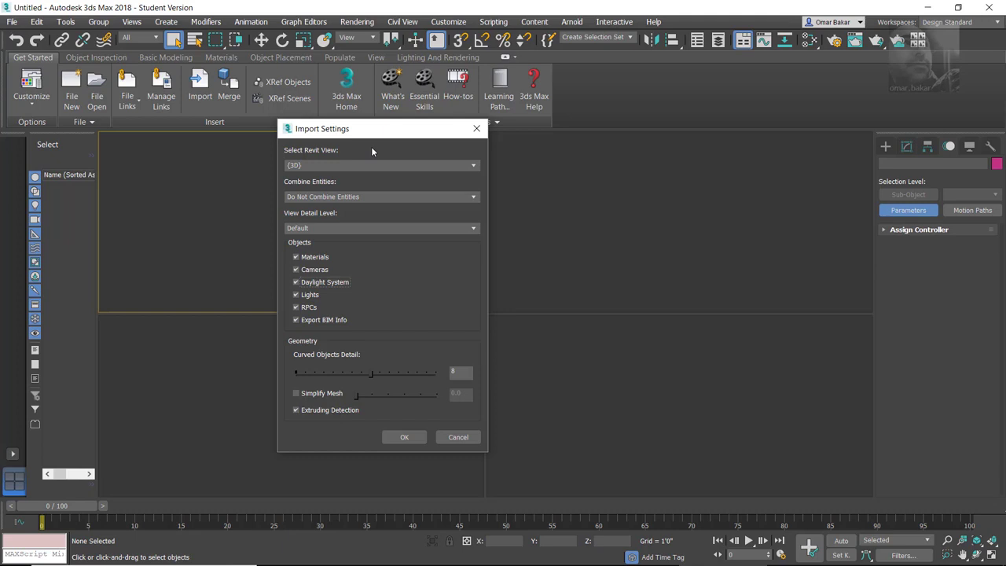
drag(348, 130, 344, 106)
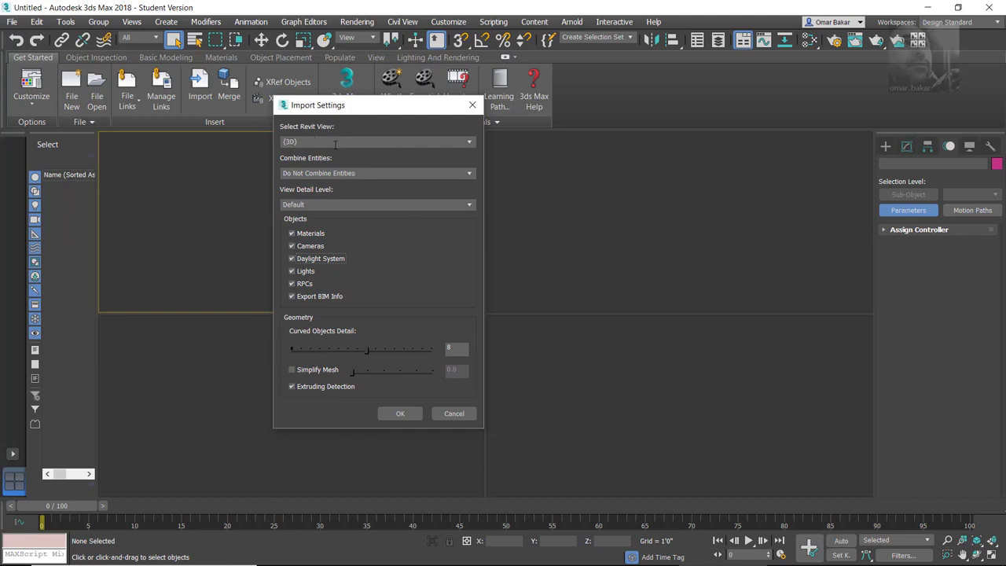
click(470, 145)
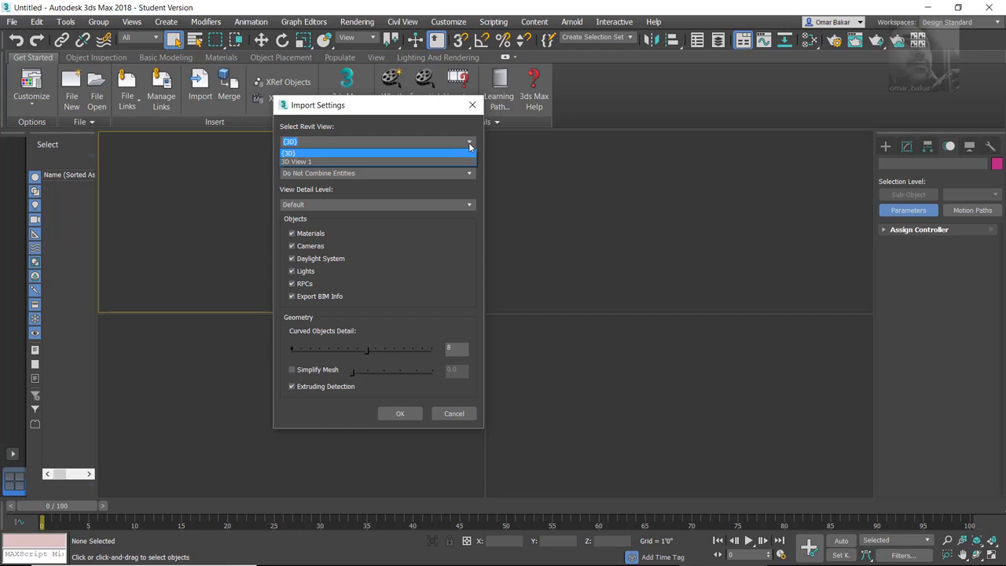
click(470, 145)
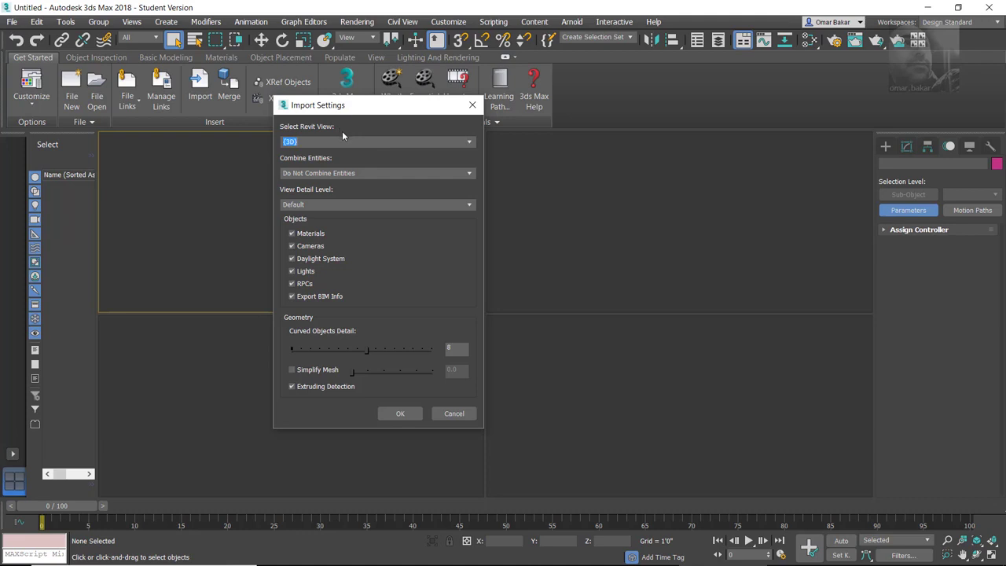
click(469, 144)
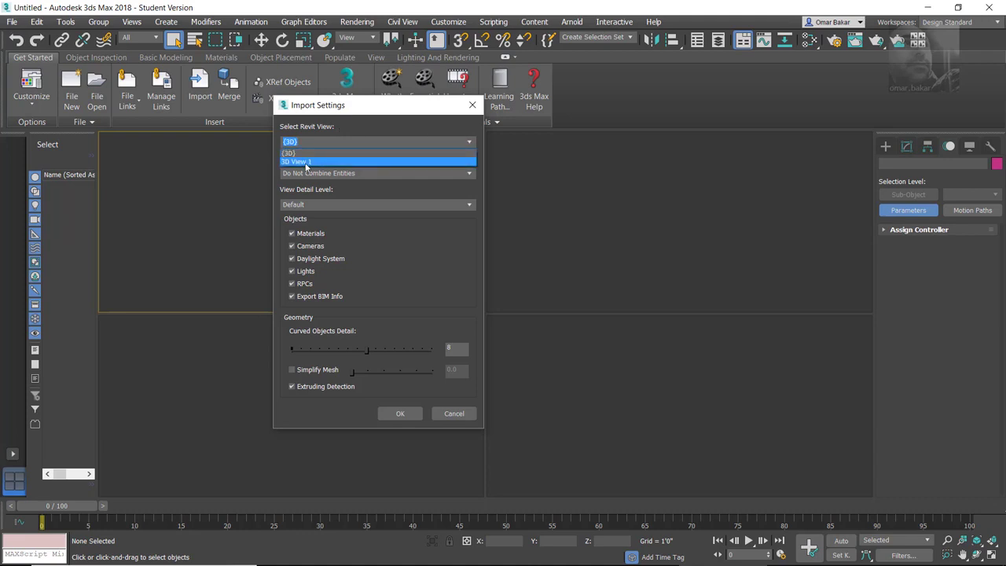
click(305, 162)
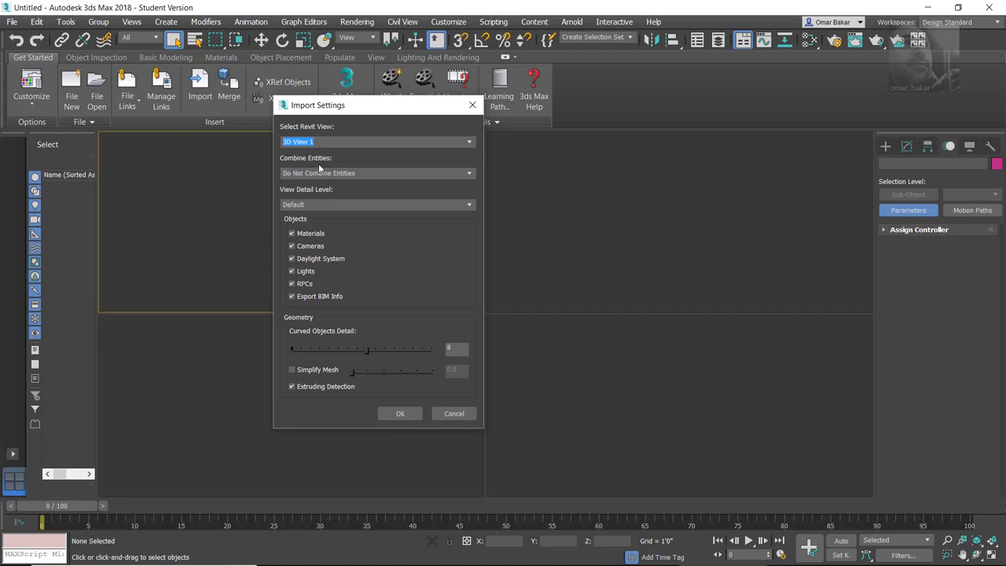
Import with Do Not Combine Entities, Default view detail and no BIM info, accepting Physical Camera Exposure Control at EV 15 for the daylight system
click(467, 174)
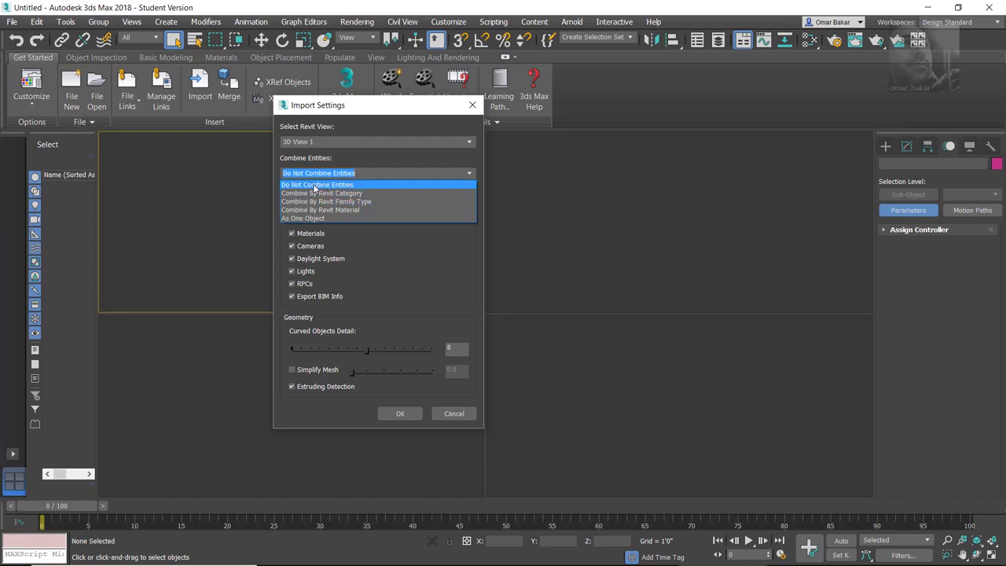
click(314, 186)
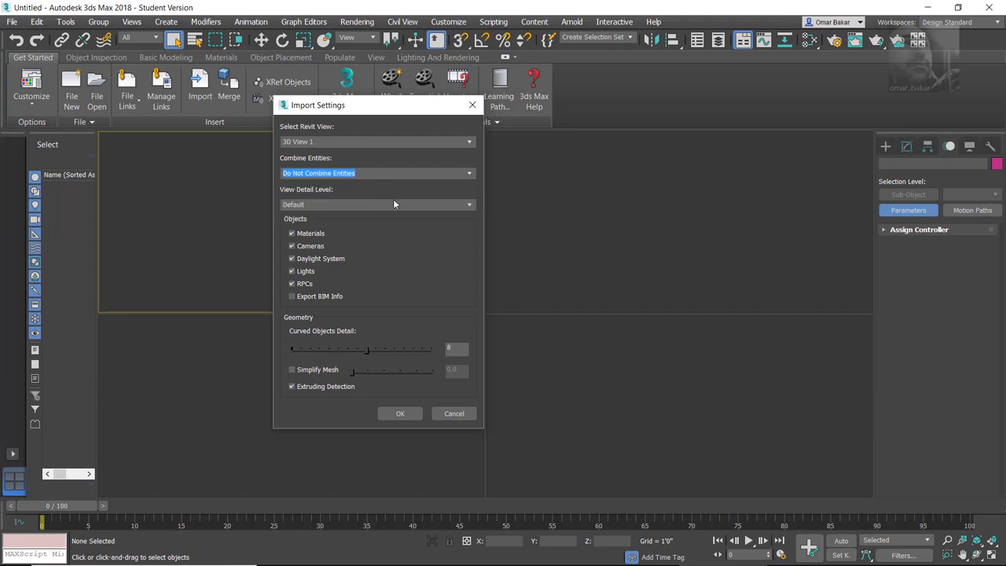
click(470, 206)
click(470, 205)
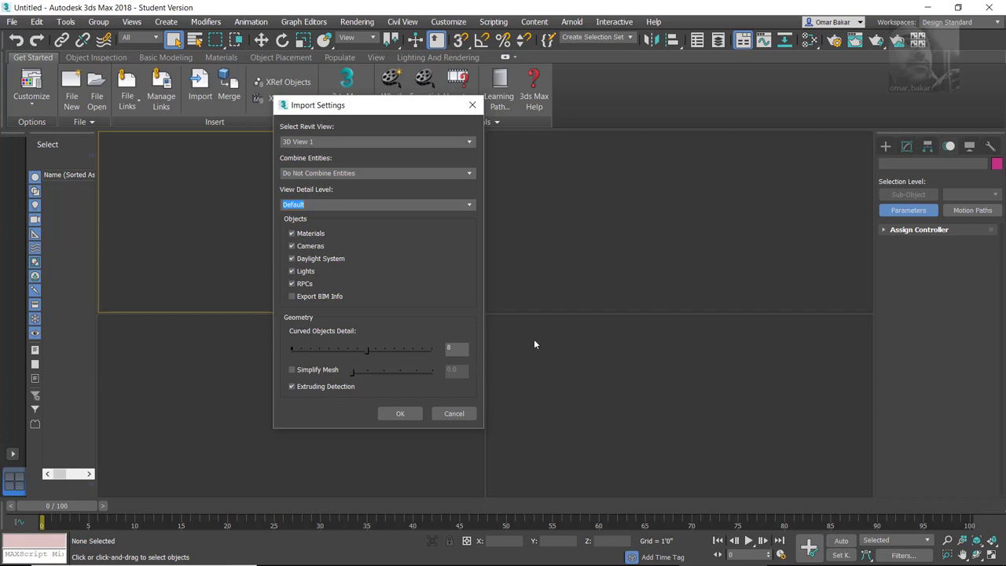
click(399, 414)
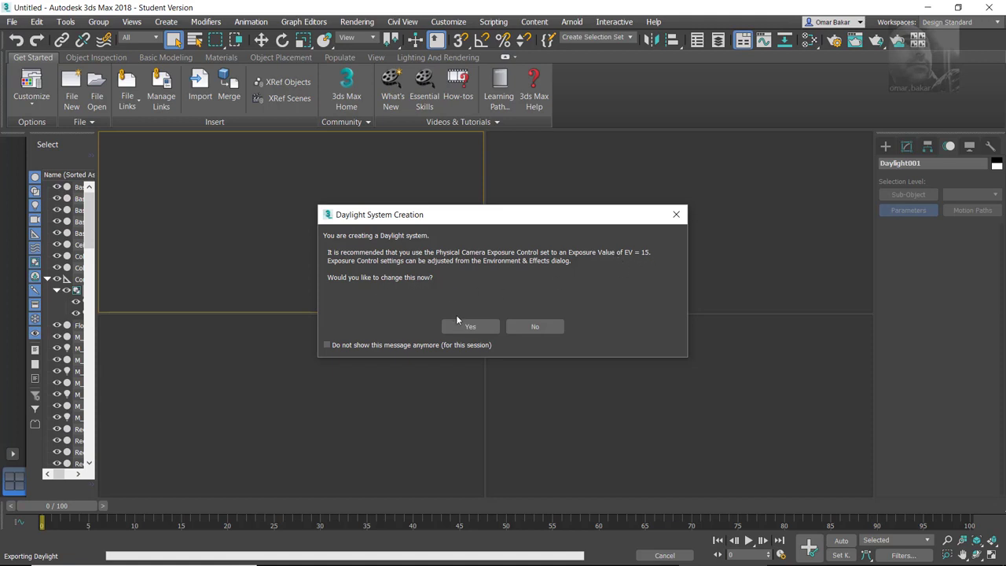
click(471, 327)
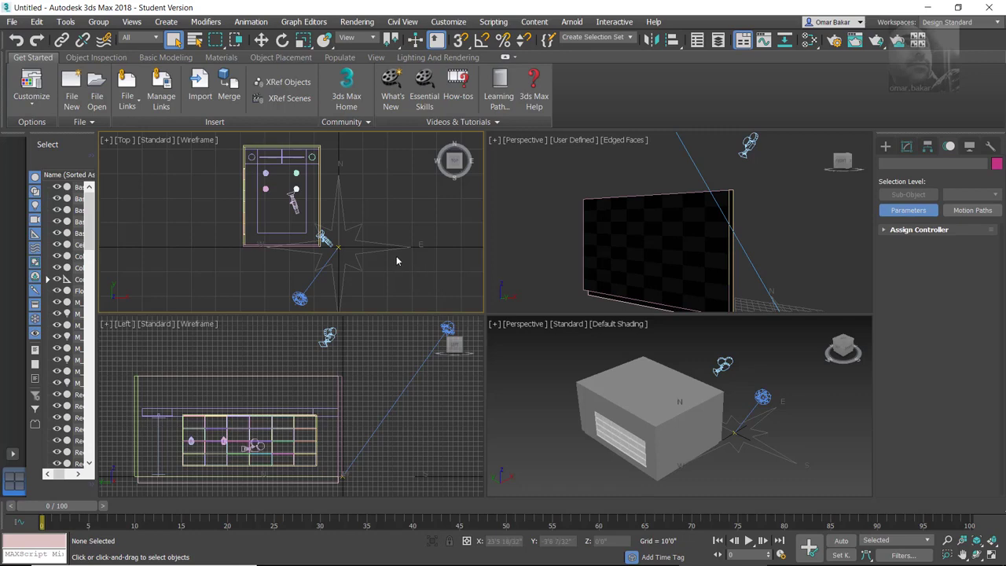
Set the user-defined perspective viewport to look through the imported 3D View 1 camera
middle_drag(292, 425, 301, 388)
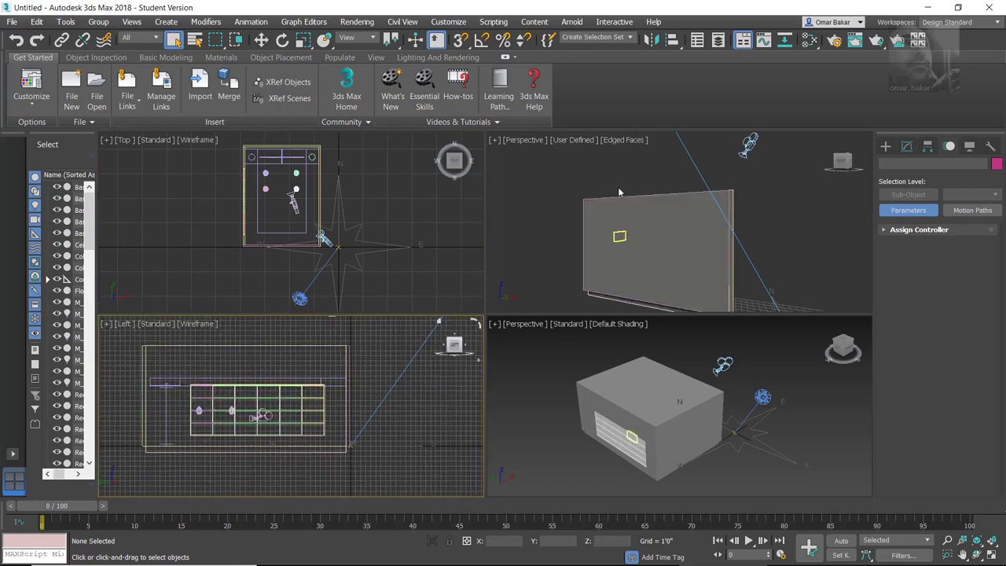
click(579, 163)
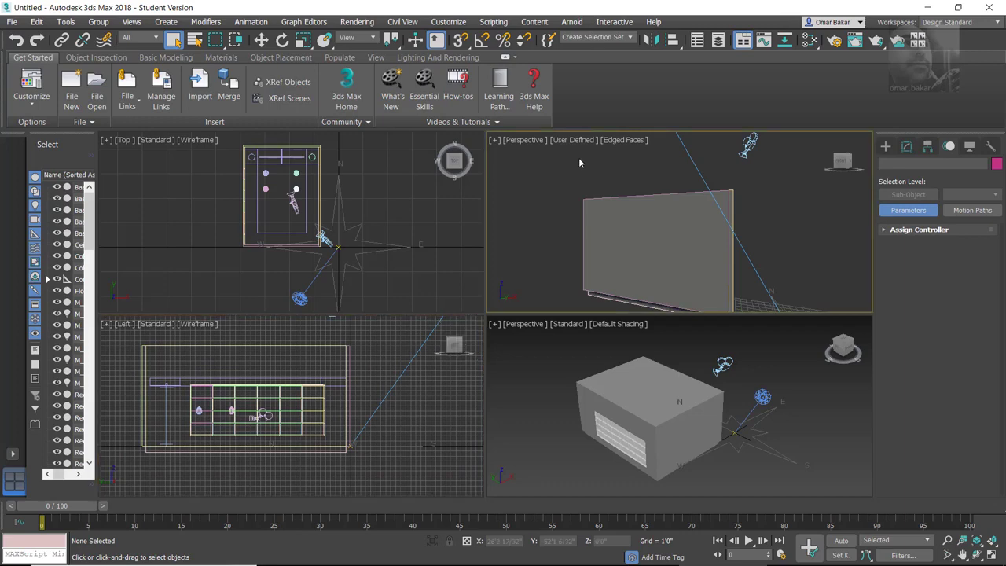
click(527, 143)
mouse_move(549, 151)
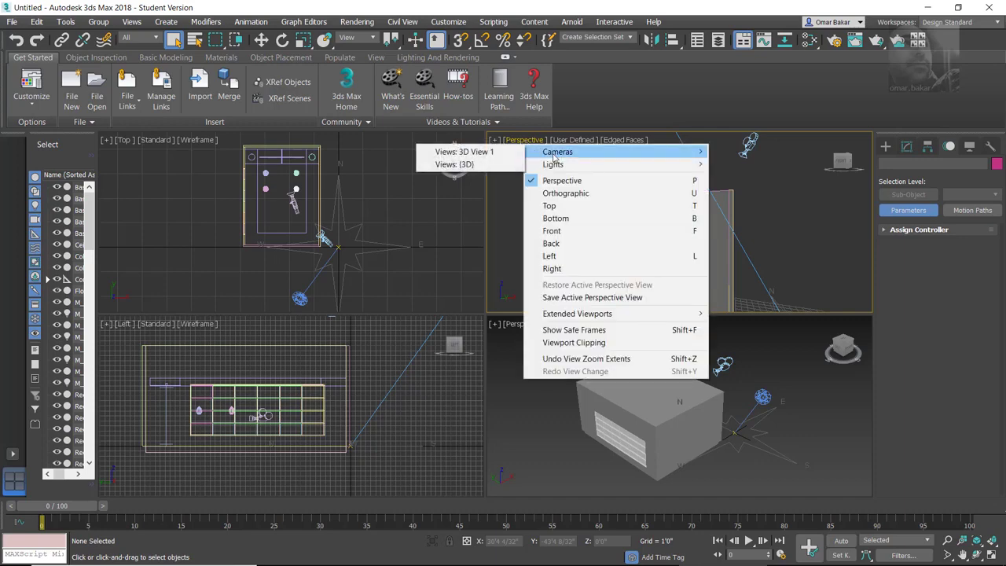
click(487, 151)
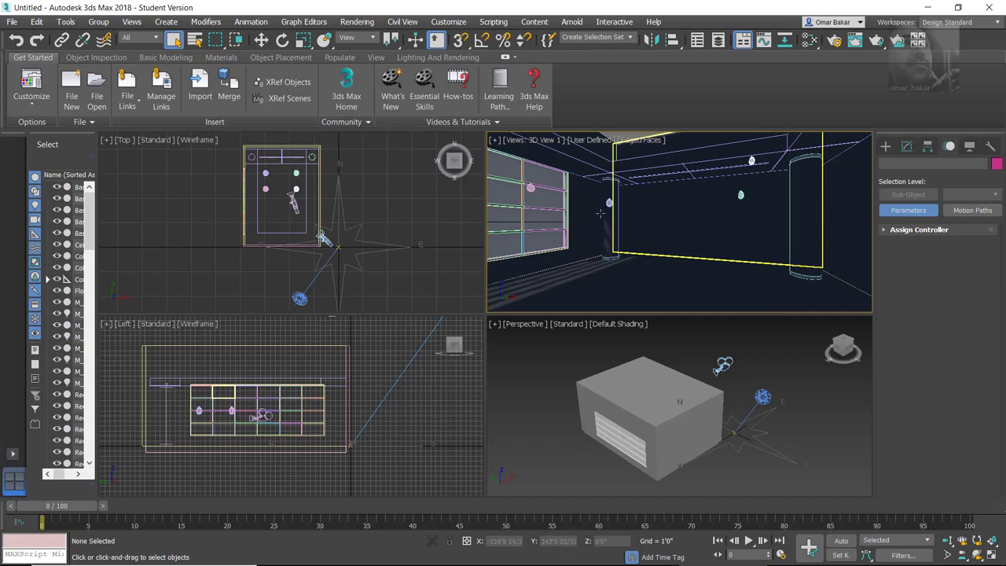
Maximize the 3D View 1 camera viewport and widen the scene object list so that more of the object names can be read
click(991, 557)
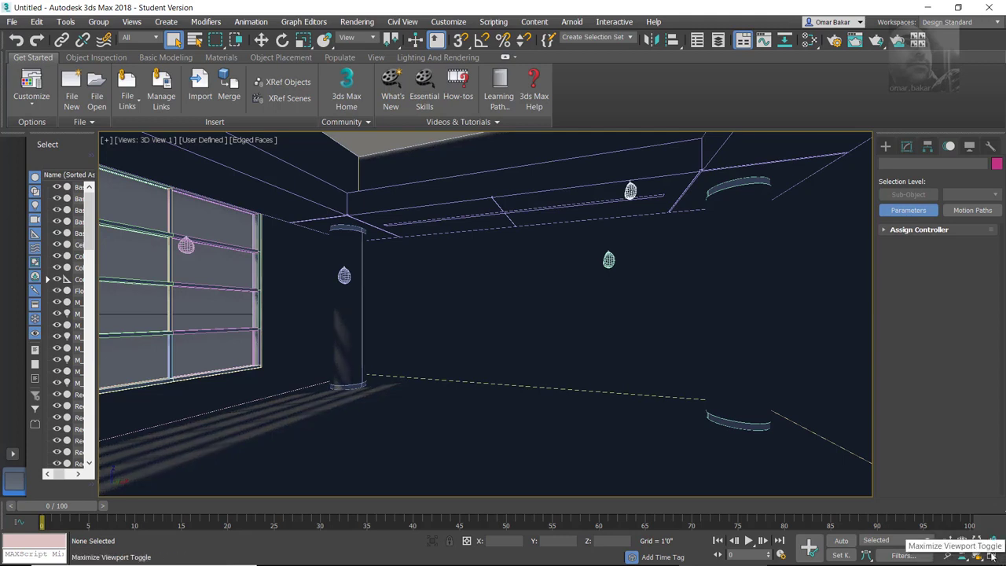
click(992, 555)
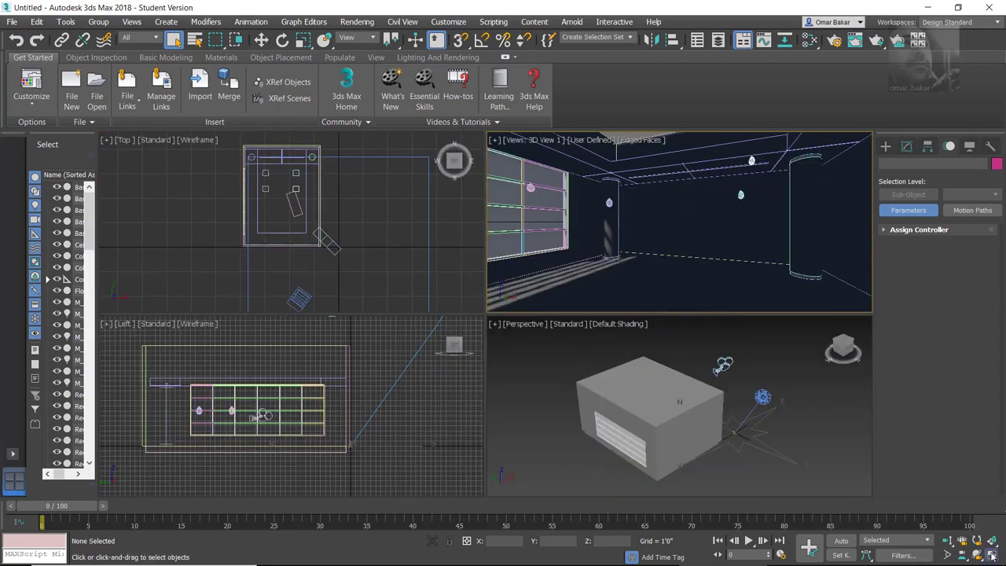
key(alt+w)
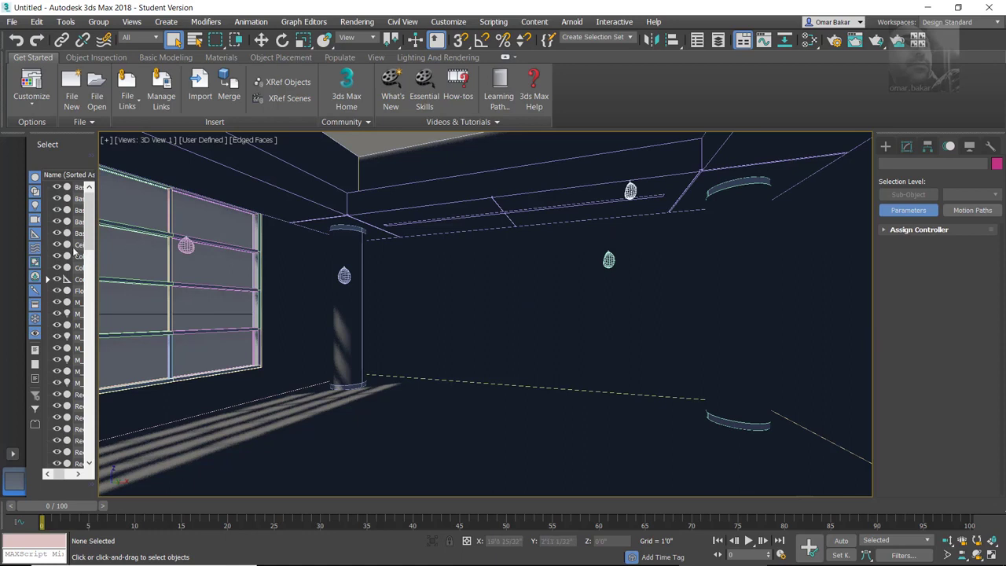
drag(97, 245, 136, 443)
drag(150, 431, 150, 224)
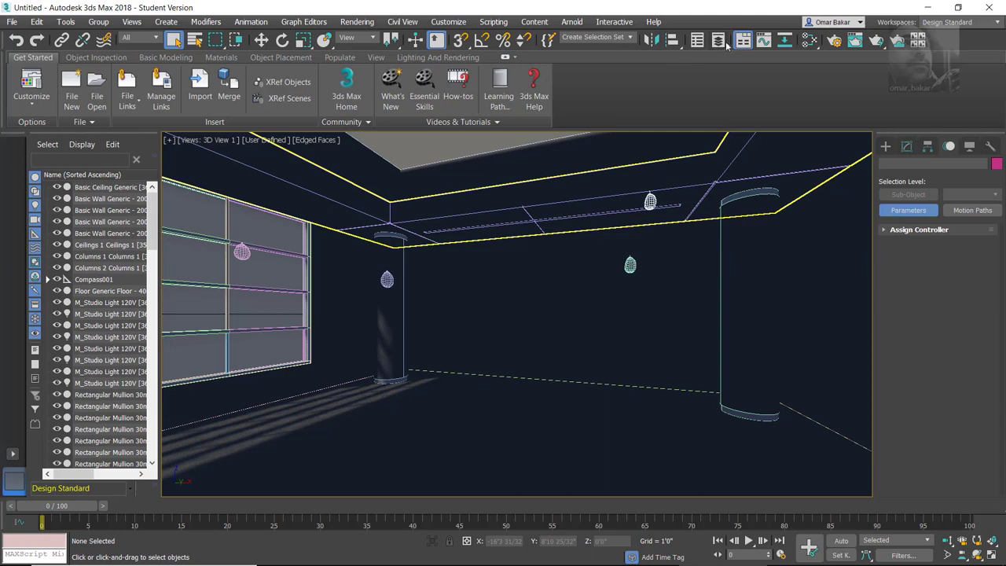
Open the Material Editor and switch it from Slate to Compact mode, placing it clear of the object list
click(810, 41)
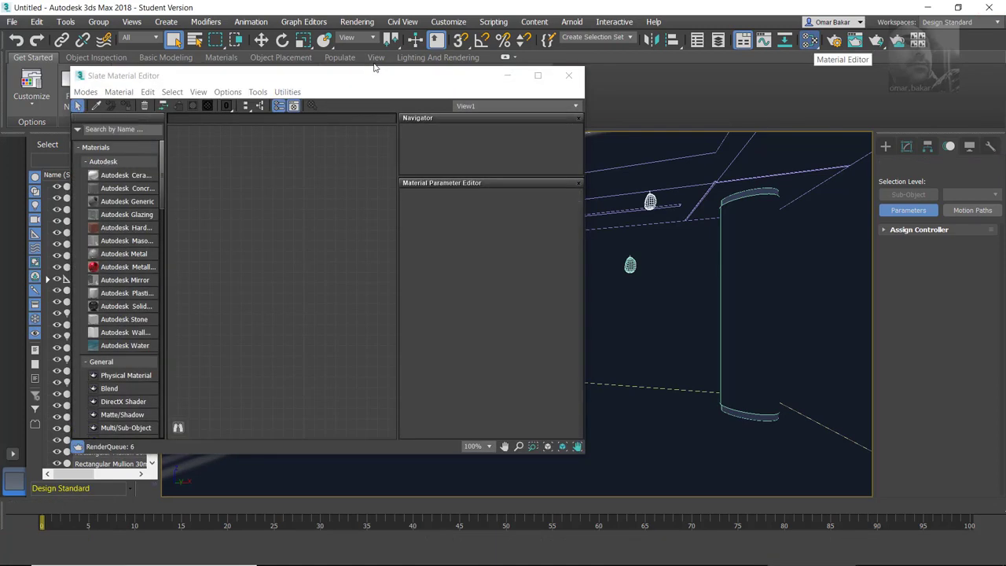
drag(372, 80, 386, 65)
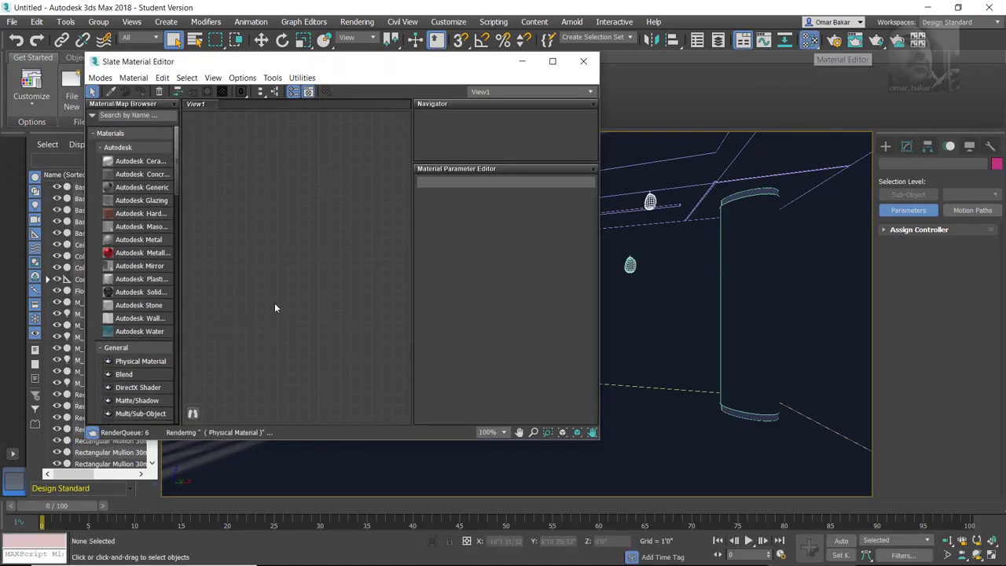
click(98, 78)
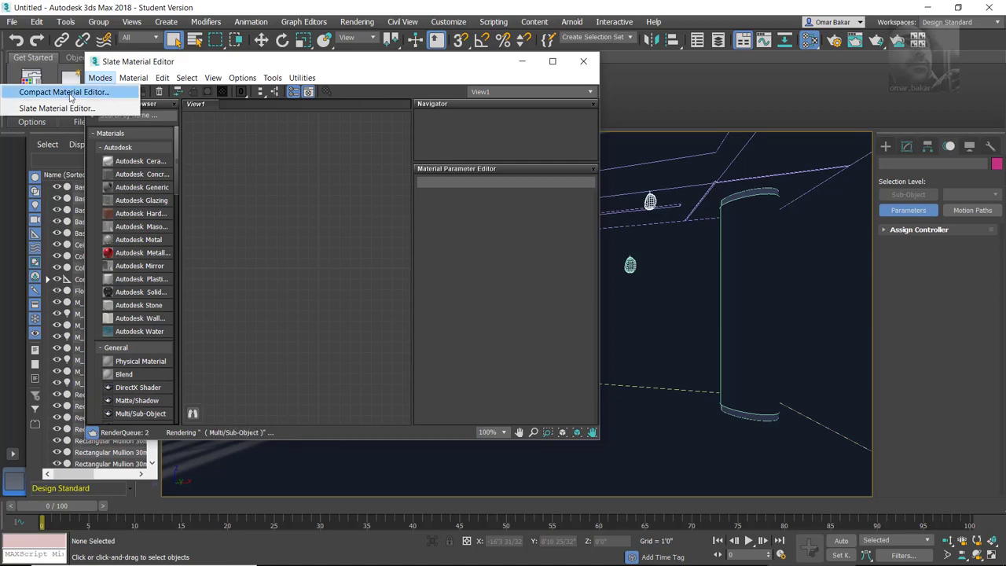
click(68, 94)
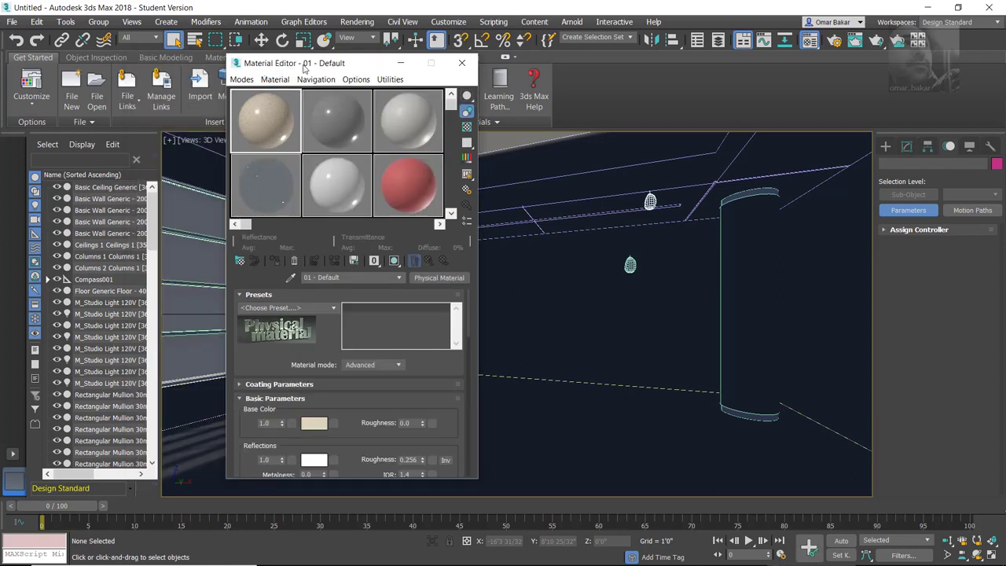
drag(311, 66, 419, 51)
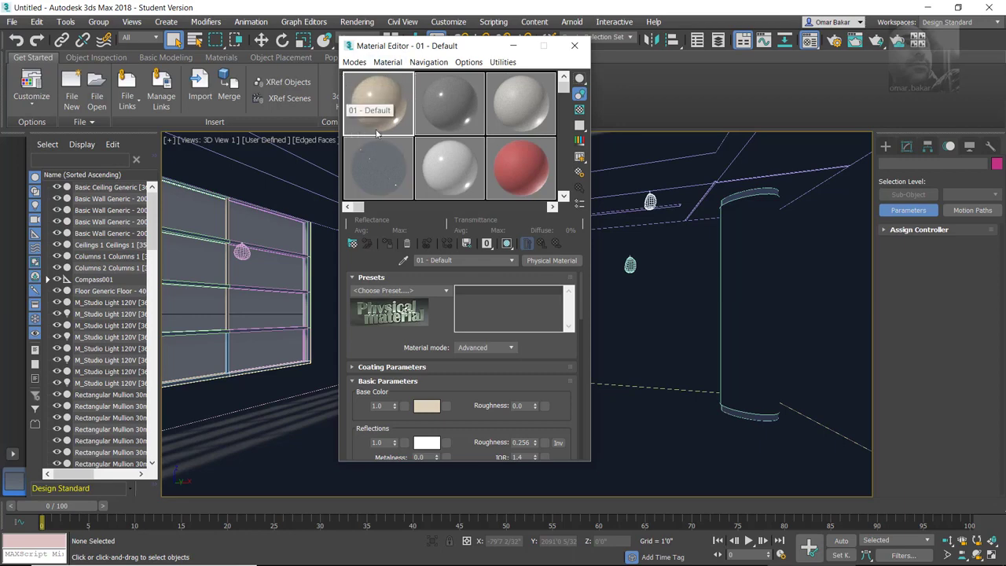
Load the existing Cherry hardwood scene material used by the ceilings into the first sample slot, collapsing the other material and map groups
click(352, 244)
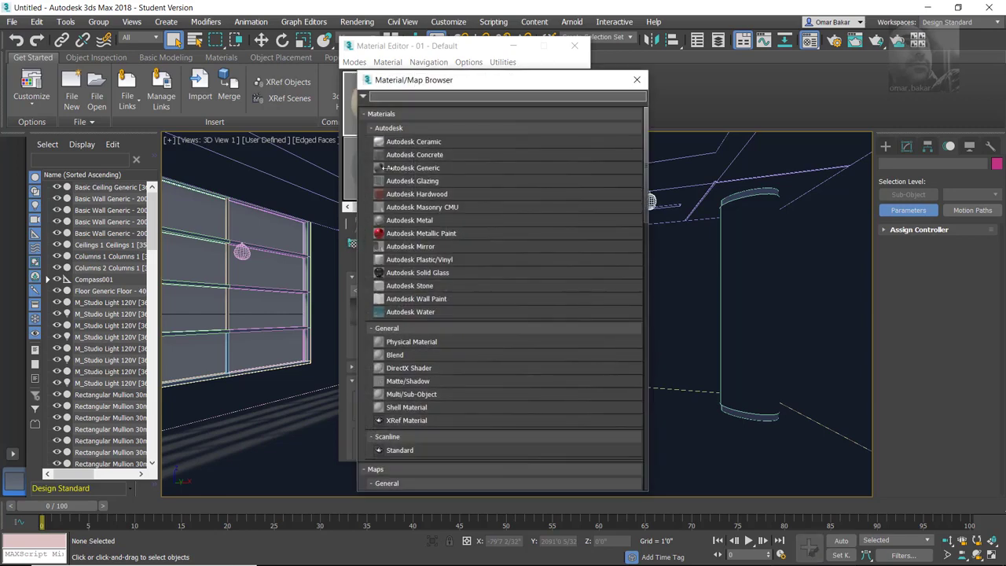
click(374, 128)
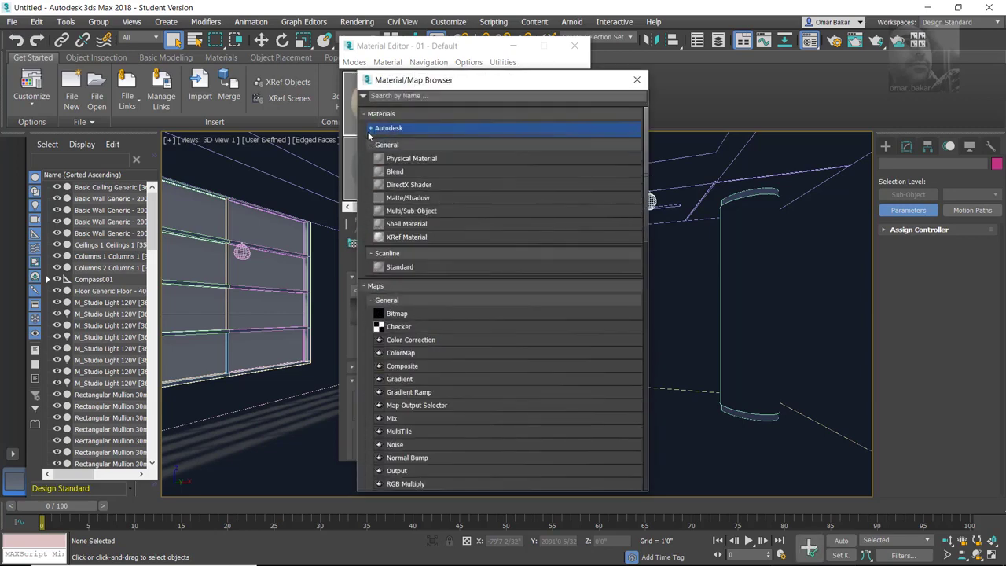
click(371, 144)
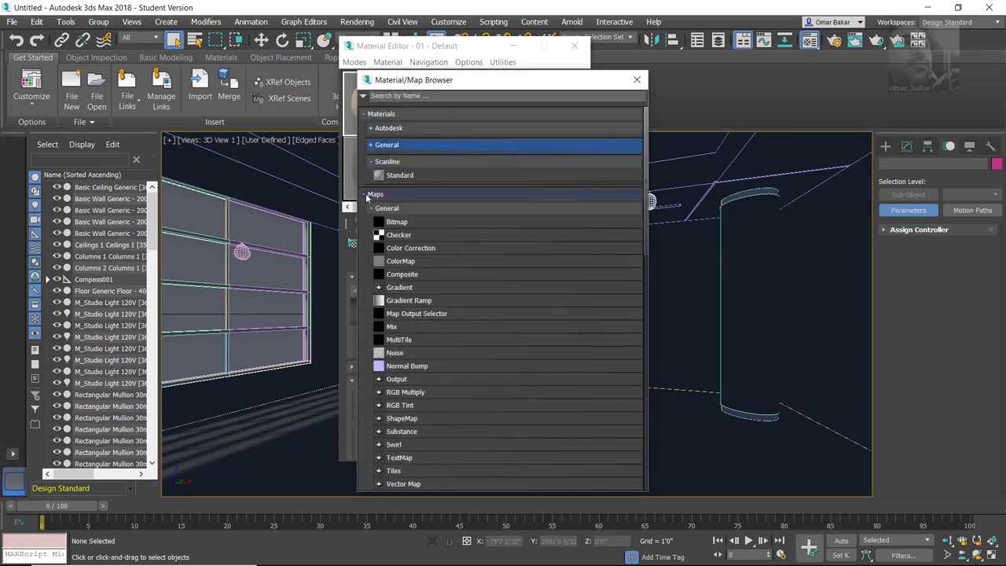
click(365, 194)
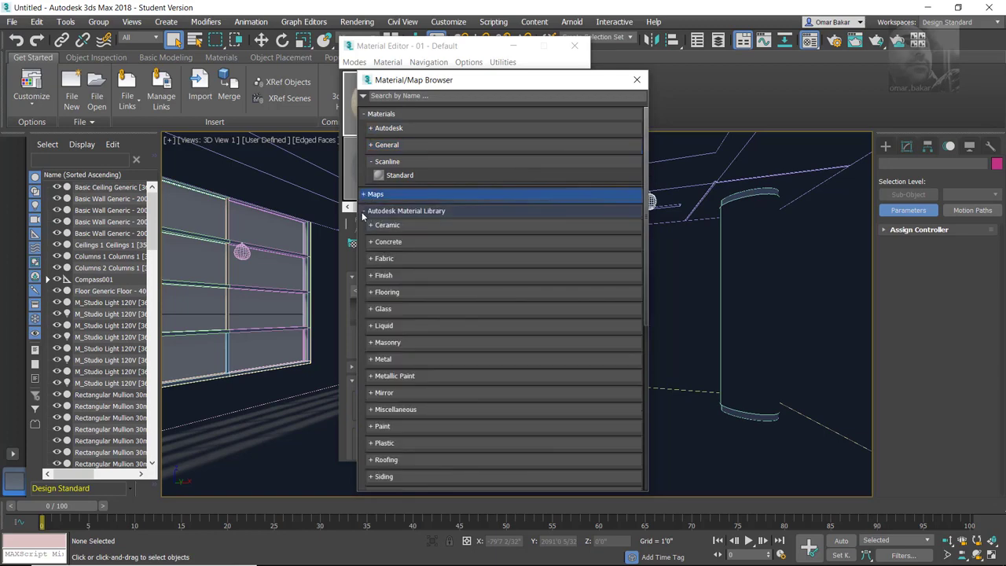
click(365, 210)
click(364, 115)
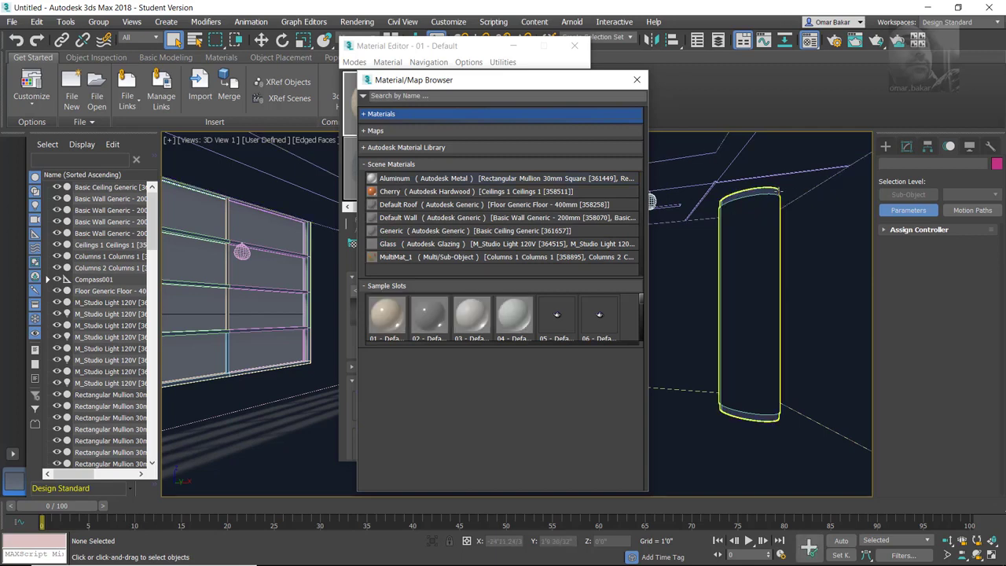
double_click(399, 194)
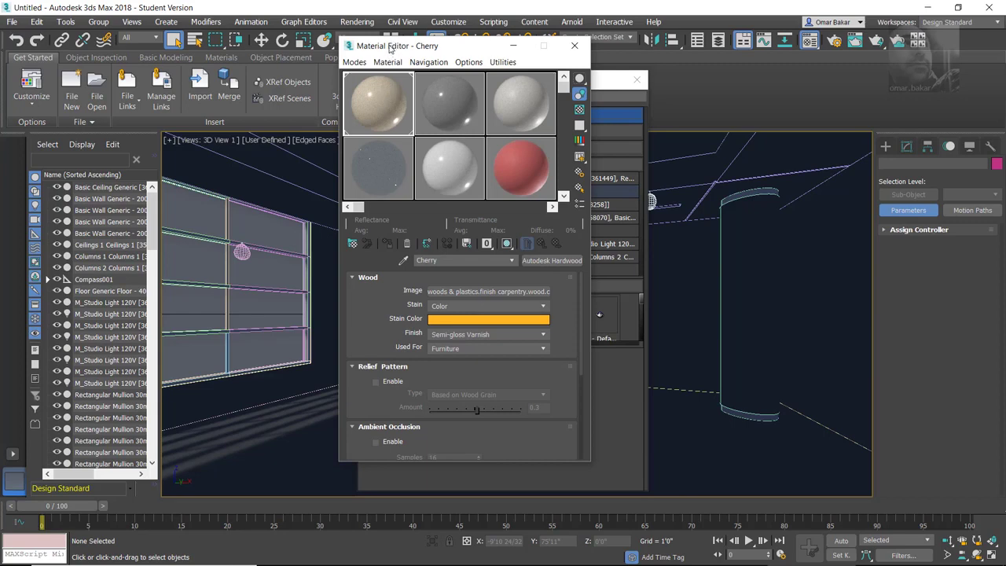
Arrange the Material Editor and the Material/Map Browser side by side and look through the Cherry material's parameters
drag(391, 49, 288, 59)
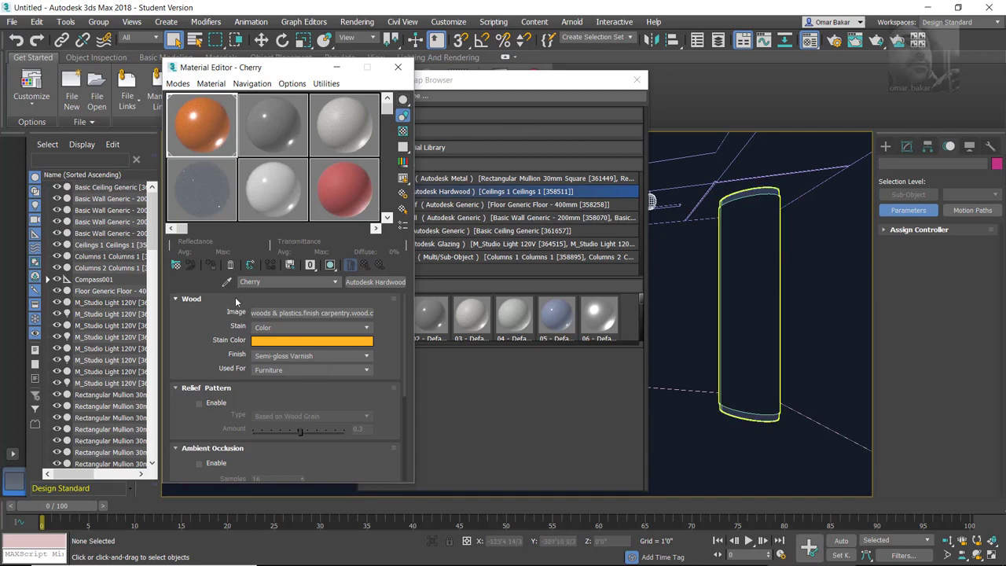
scroll(206, 354, down, 3)
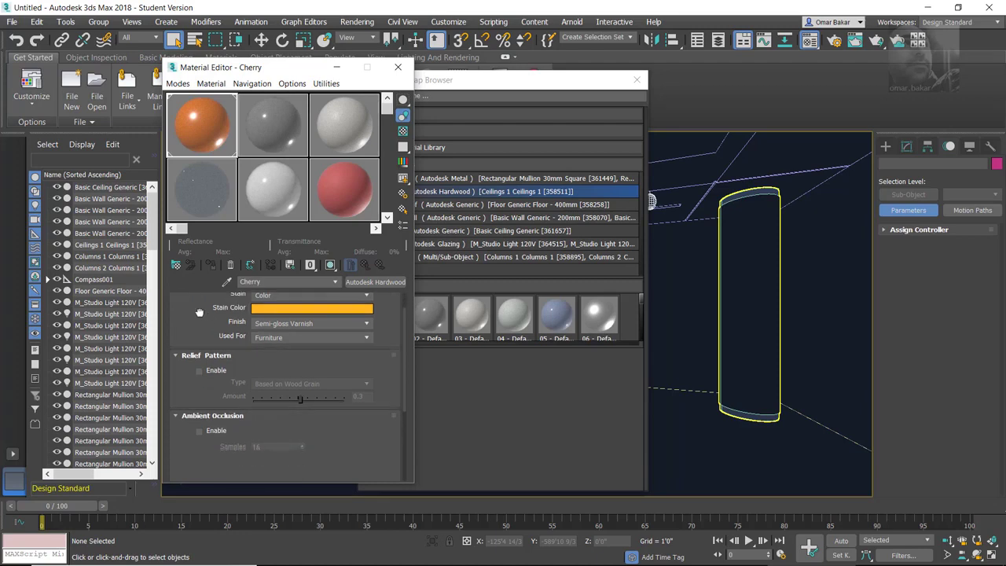
drag(355, 401, 361, 468)
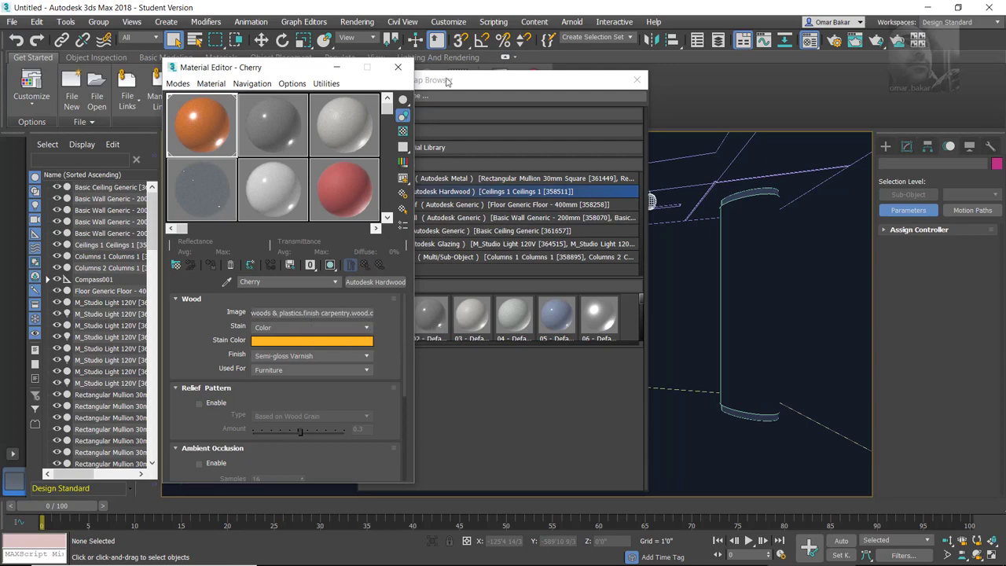
drag(449, 83, 495, 94)
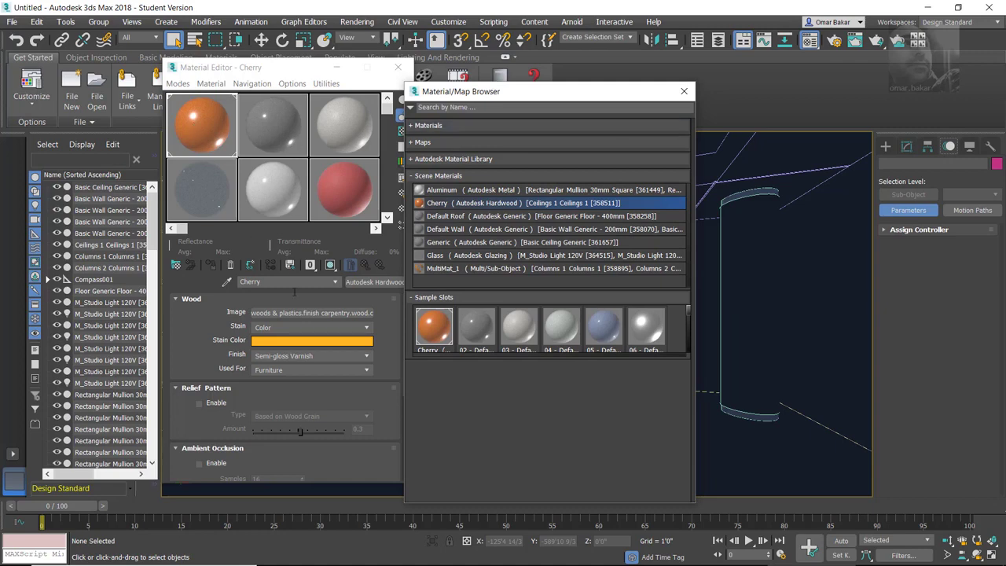
Set the Cherry stain color to a brown of about red 0.392, green 0.278, blue 0.118 and close the Material/Map Browser
click(290, 341)
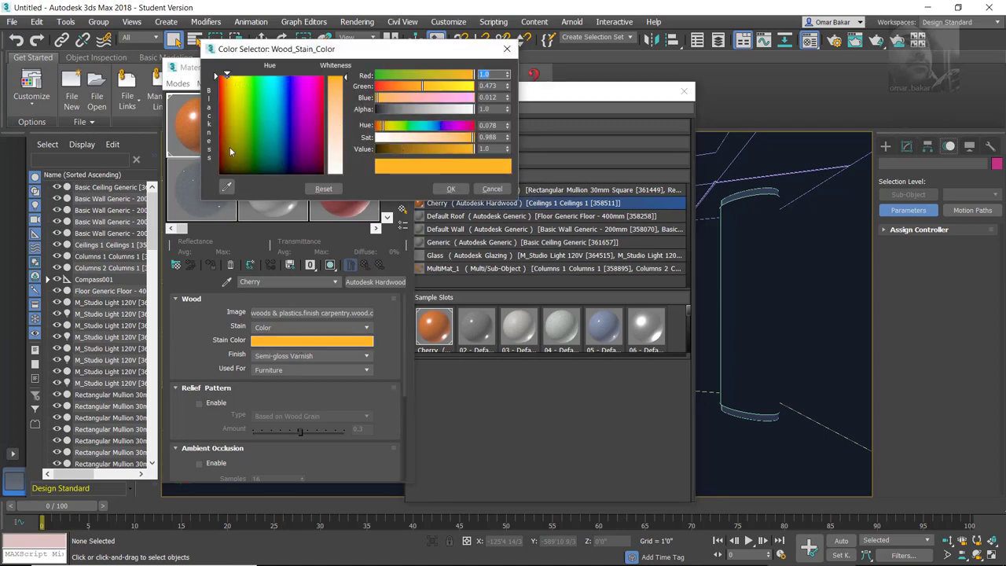
drag(230, 147, 227, 159)
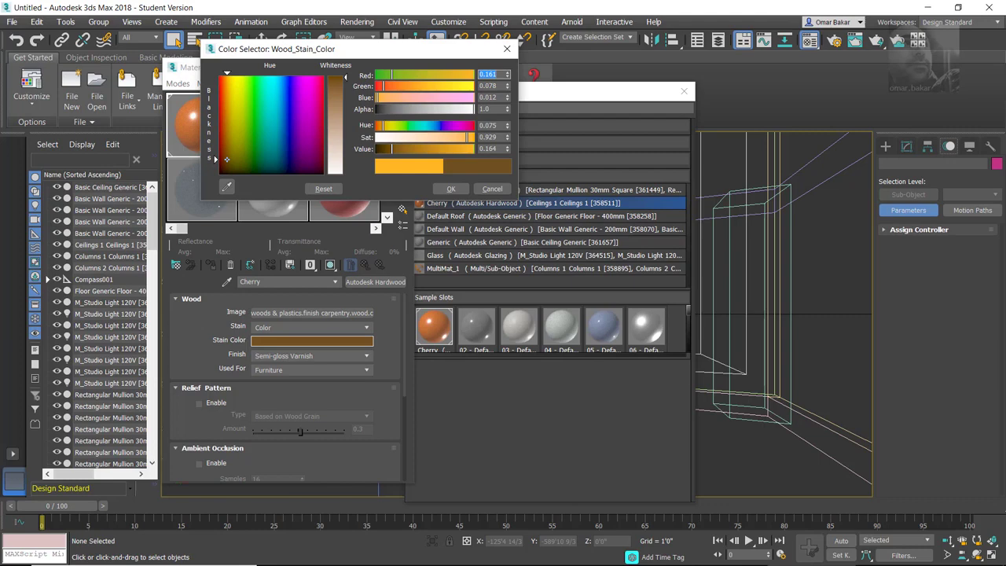
click(340, 96)
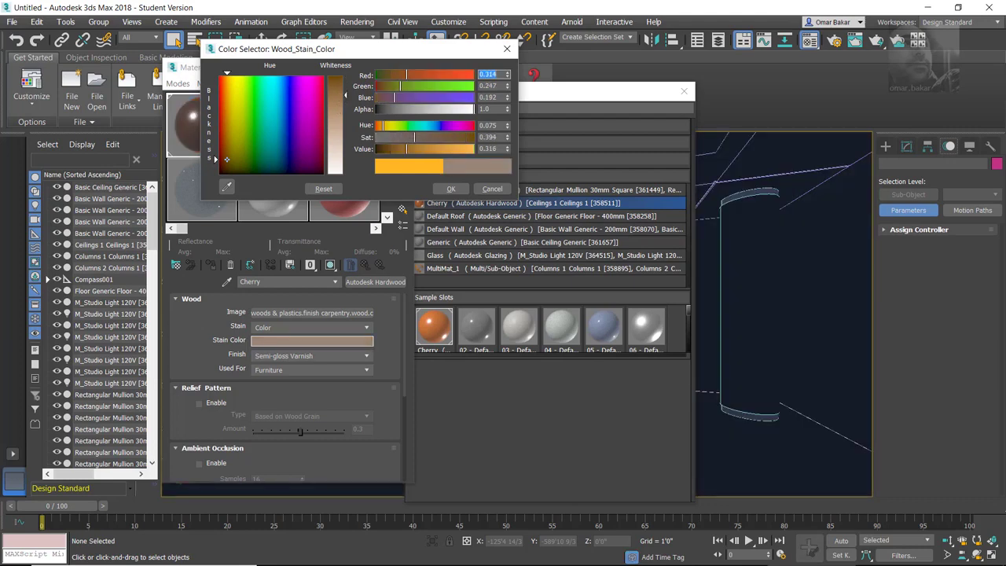
drag(340, 96, 341, 101)
drag(333, 52, 381, 85)
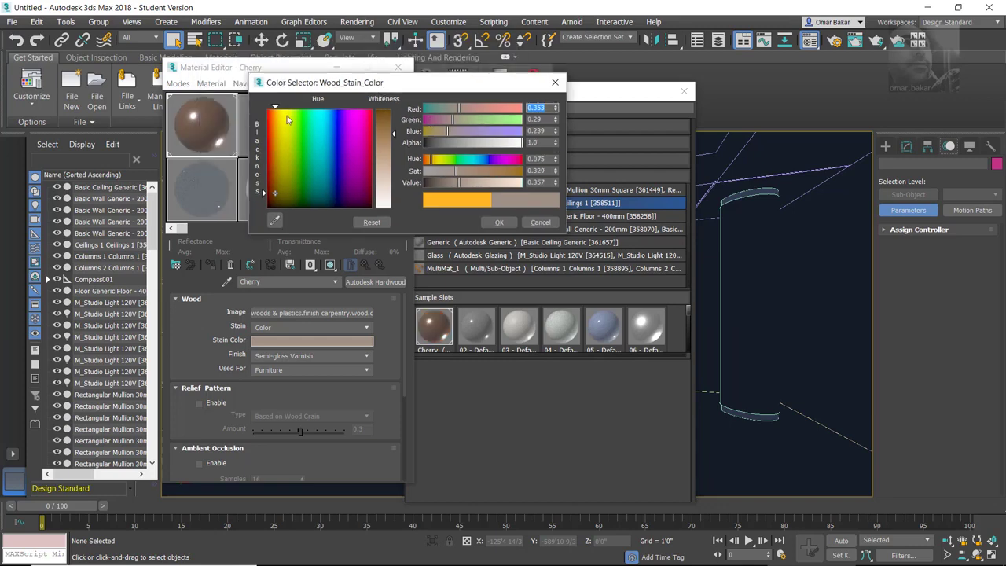
click(275, 189)
drag(275, 189, 277, 177)
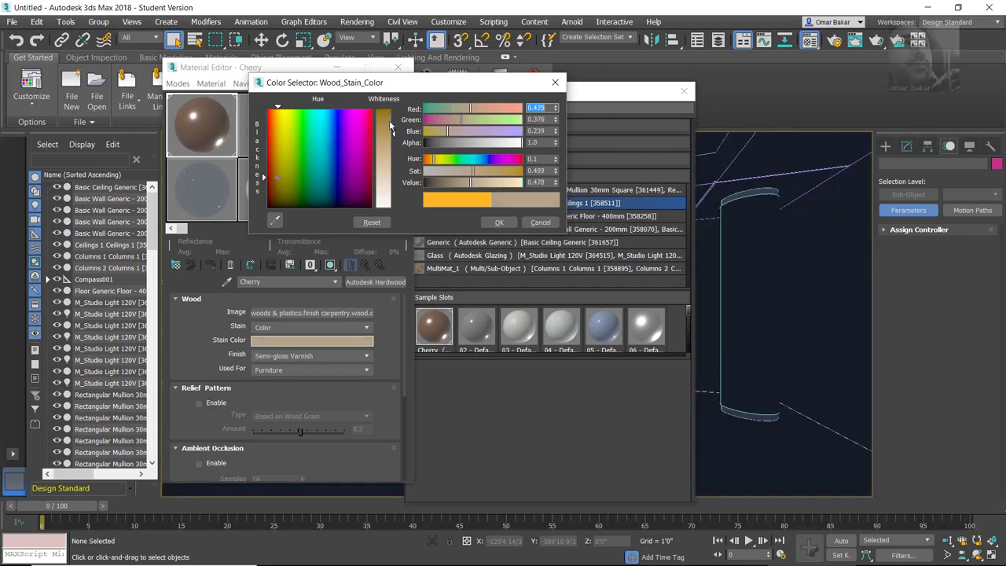
drag(392, 124, 393, 120)
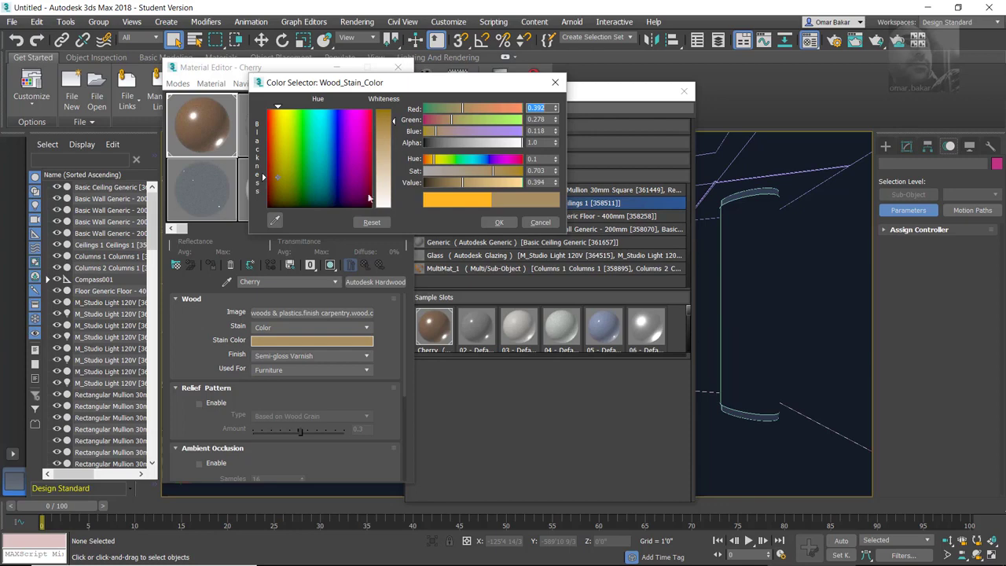
click(500, 223)
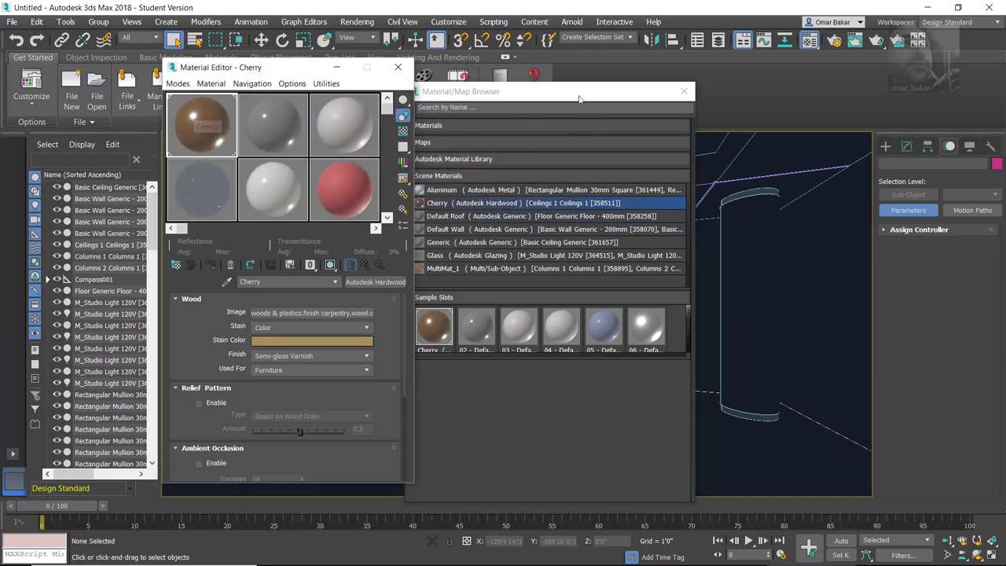
click(683, 91)
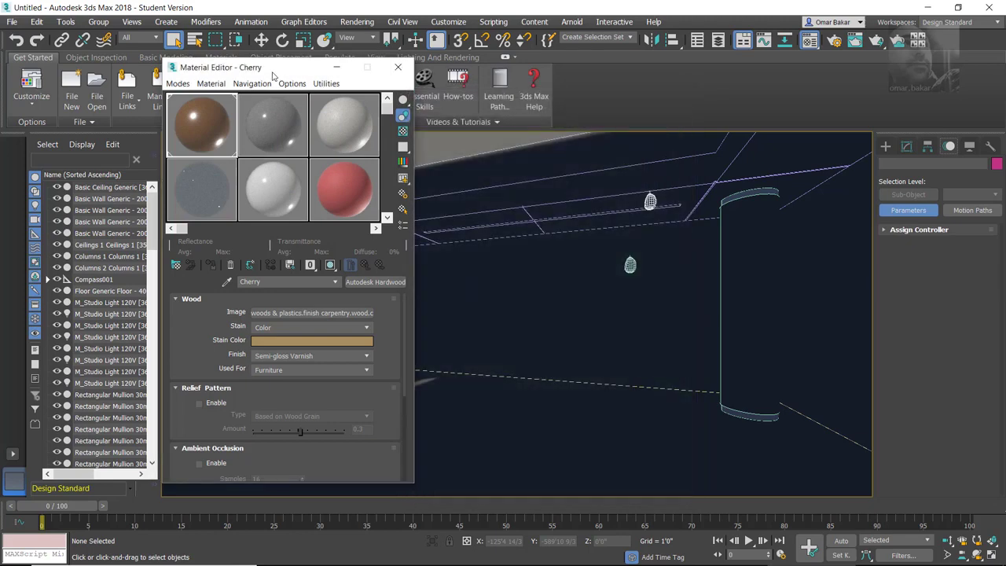
Move the Material Editor away from the room view and show the Cherry material shaded in the viewport
drag(290, 68, 213, 34)
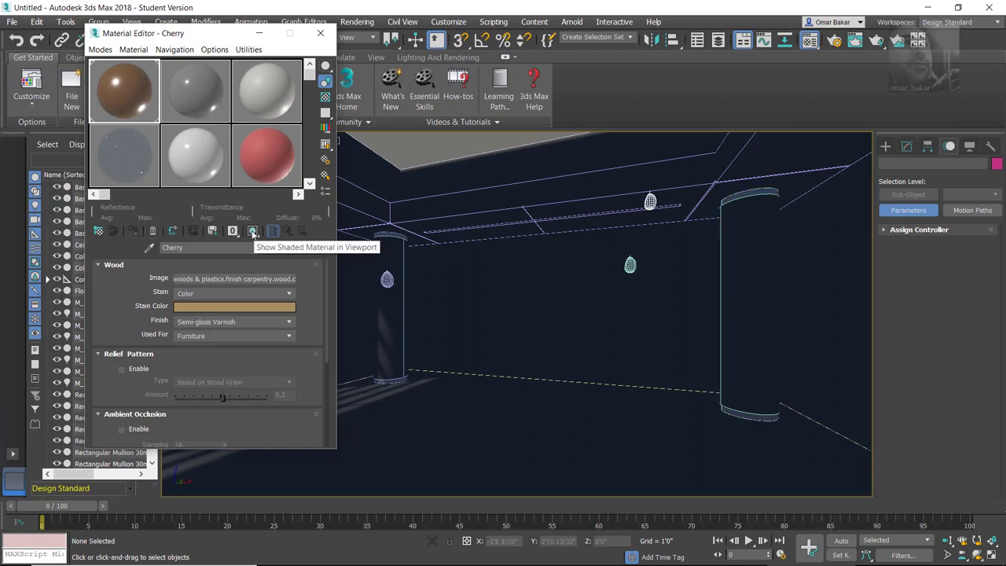
click(253, 231)
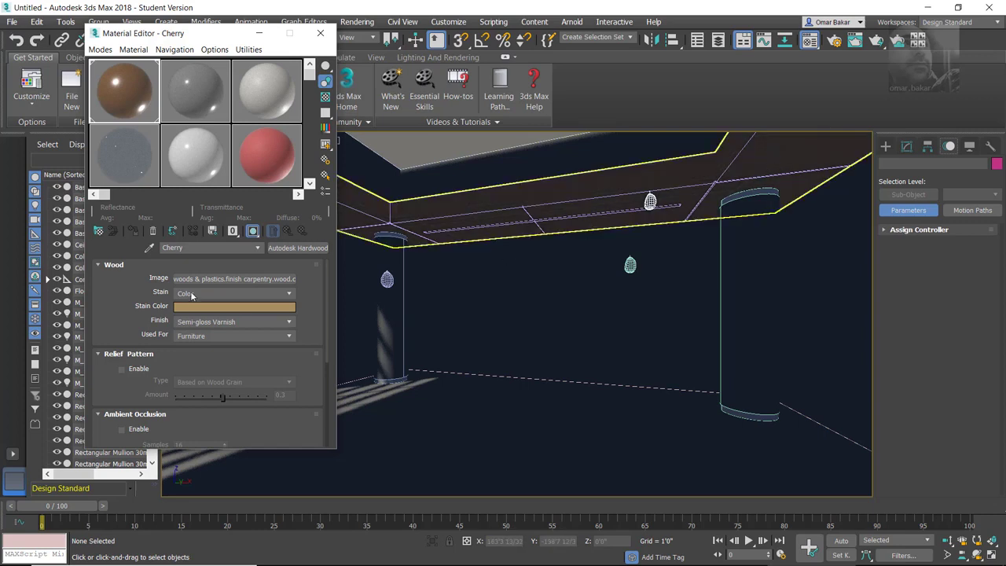
key(F3)
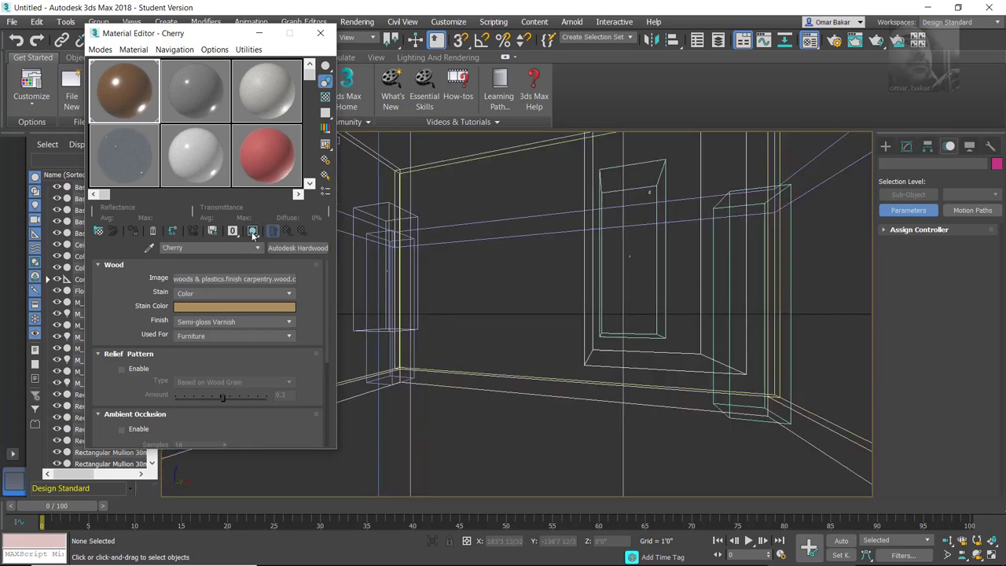
key(F3)
click(252, 231)
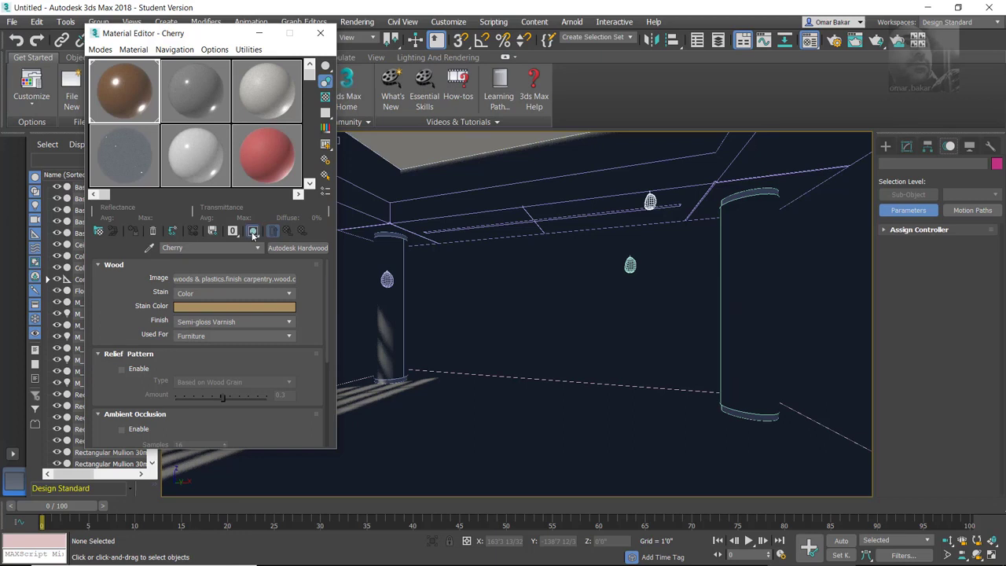
Load the columns' MultiMat_1 Multi/Sub-Object scene material into the second sample slot and close the Material/Map Browser
click(192, 98)
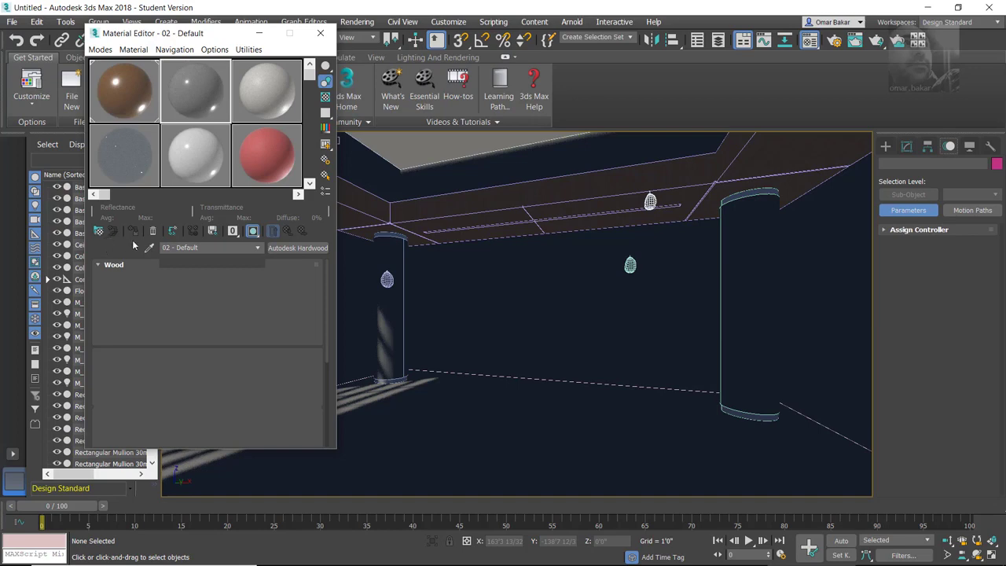
click(98, 230)
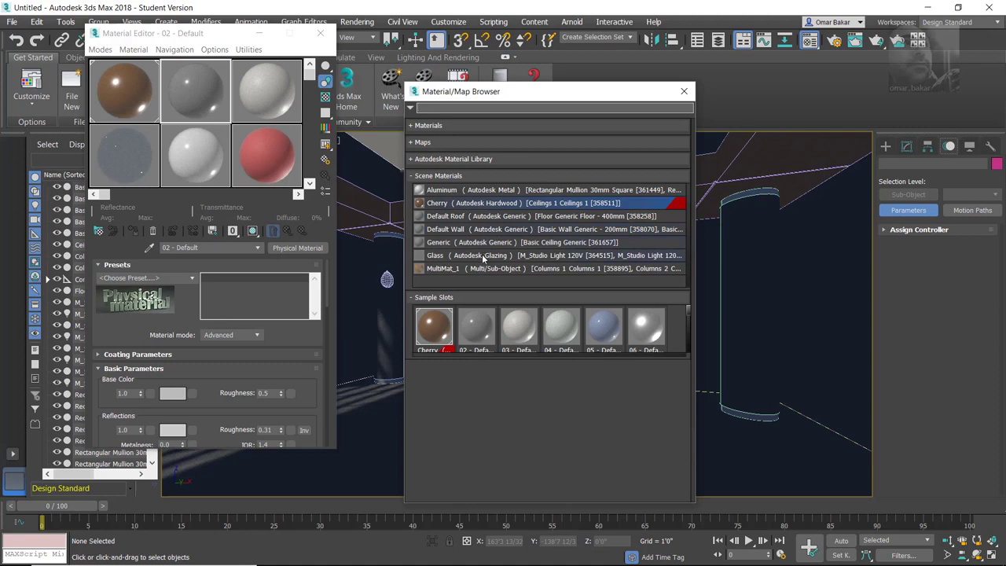
click(451, 272)
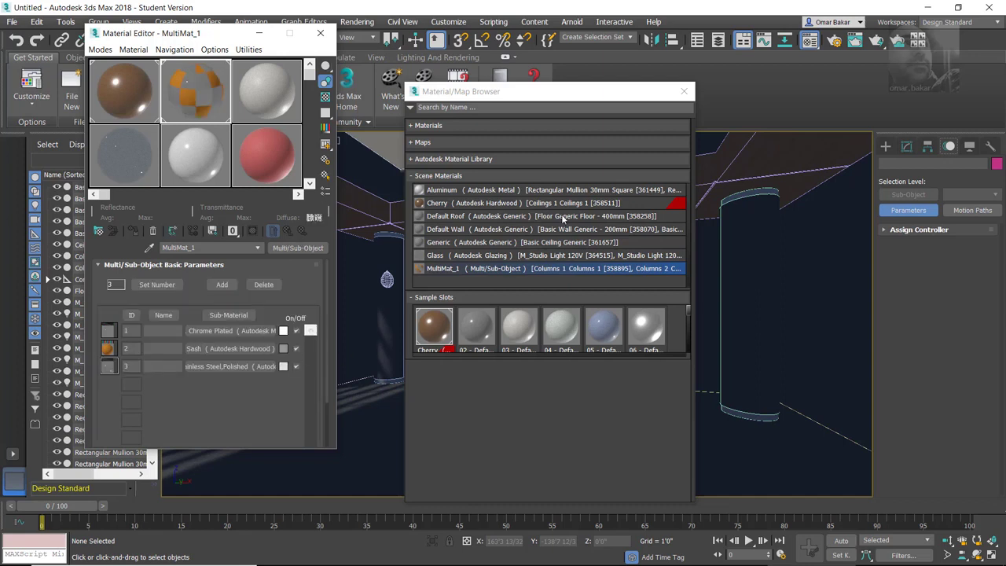
click(685, 92)
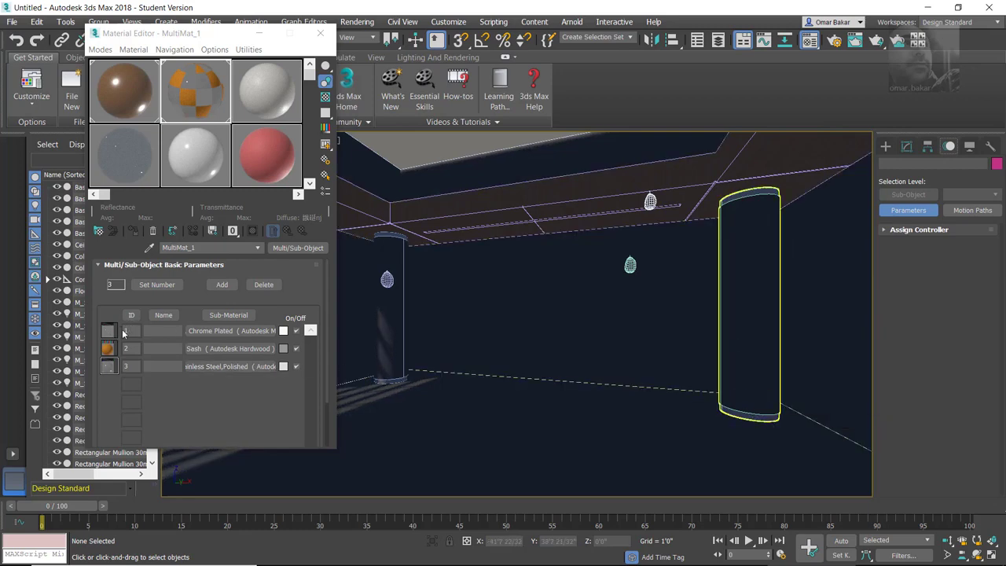
Open the Sash hardwood sub-material of MultiMat_1 and show it shaded in the viewport
drag(236, 331, 193, 354)
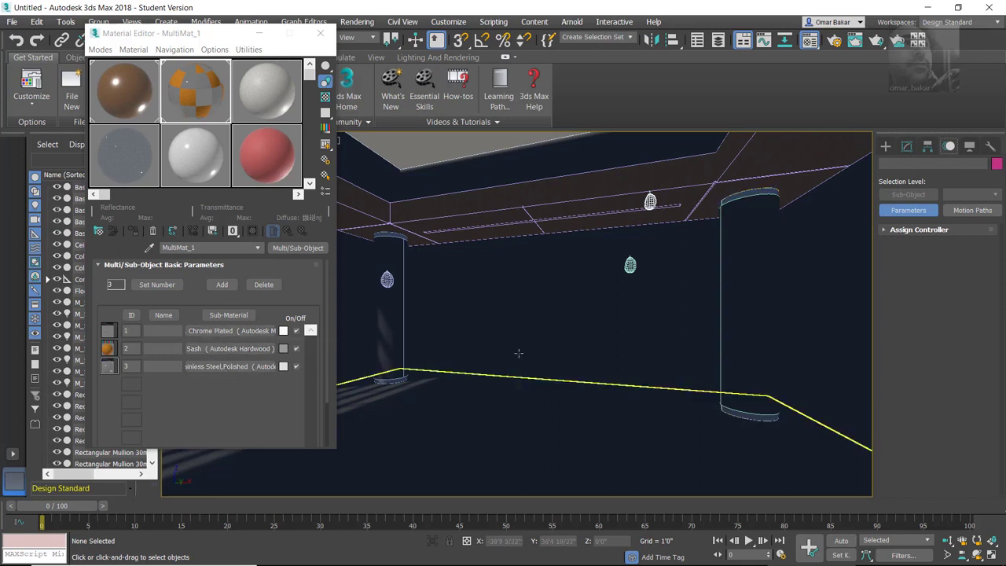
click(209, 349)
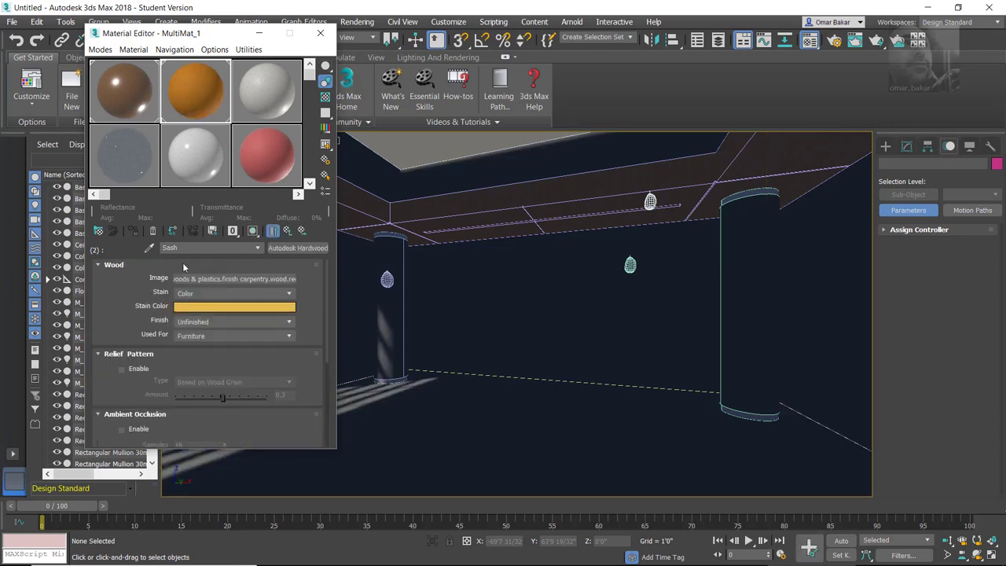
click(252, 230)
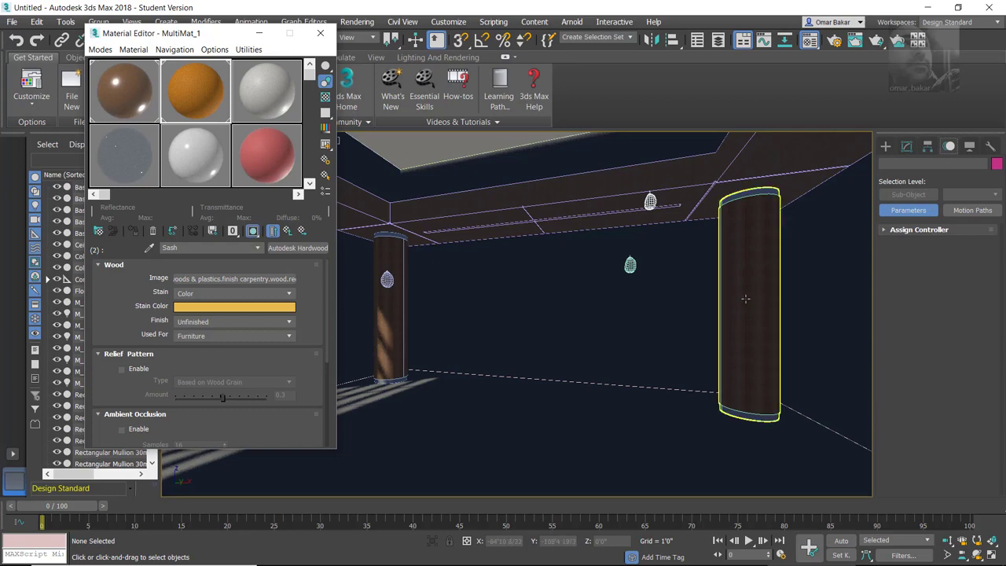
Set the Sash sub-material's stain color to a reddish brown of about red 0.353, green 0.153, blue 0.075
click(224, 308)
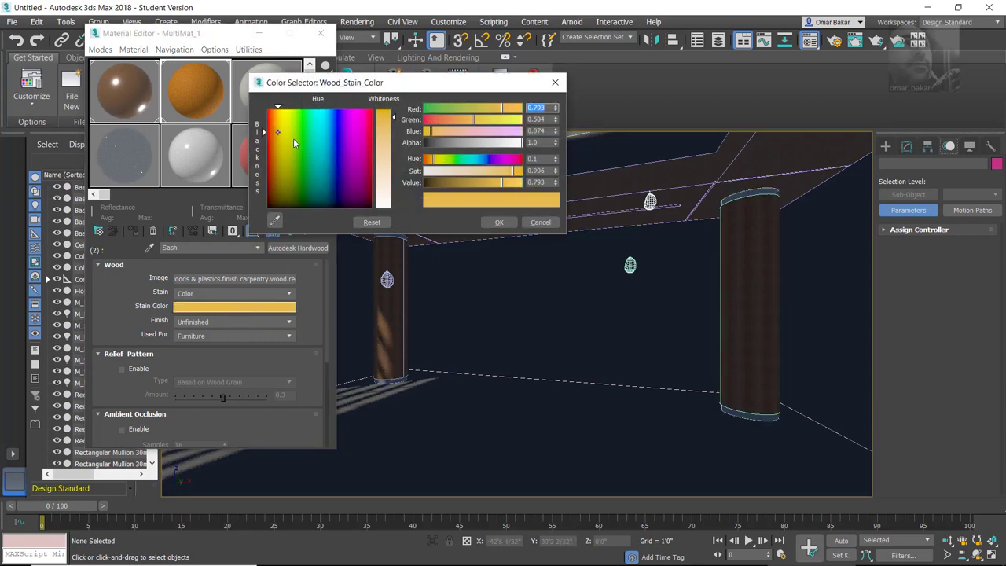
click(271, 178)
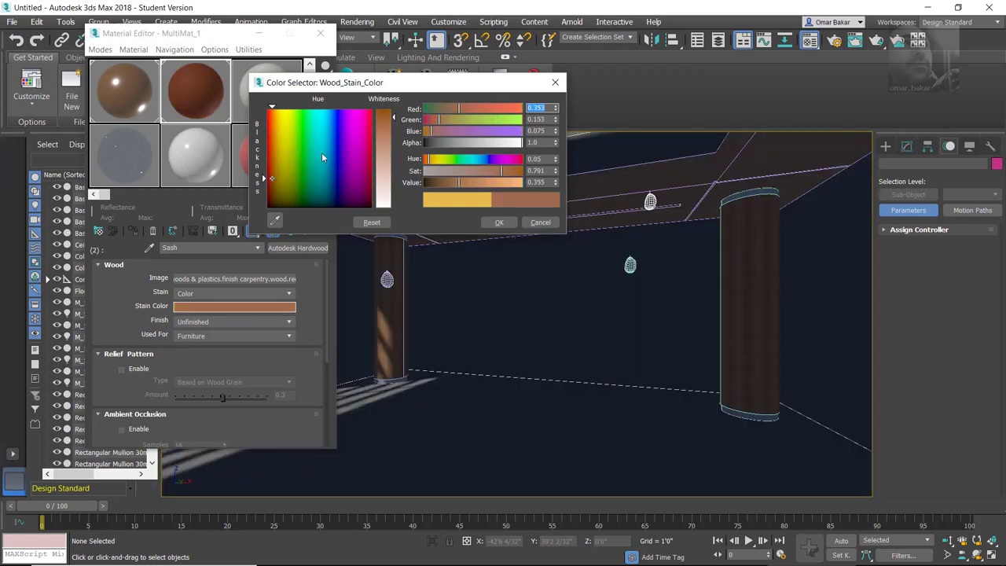
click(498, 222)
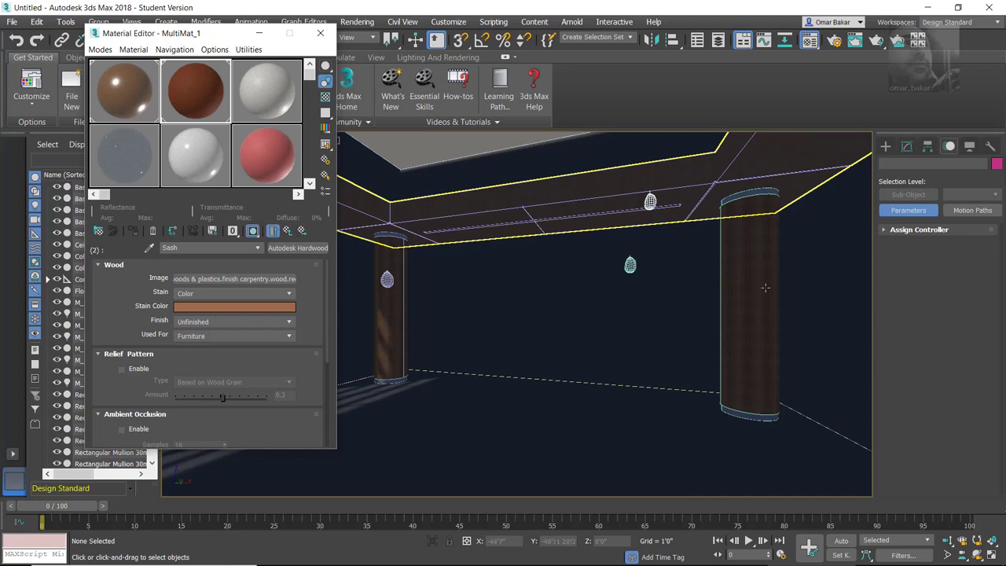
Return to the MultiMat_1 parent level and close the Material Editor
click(287, 231)
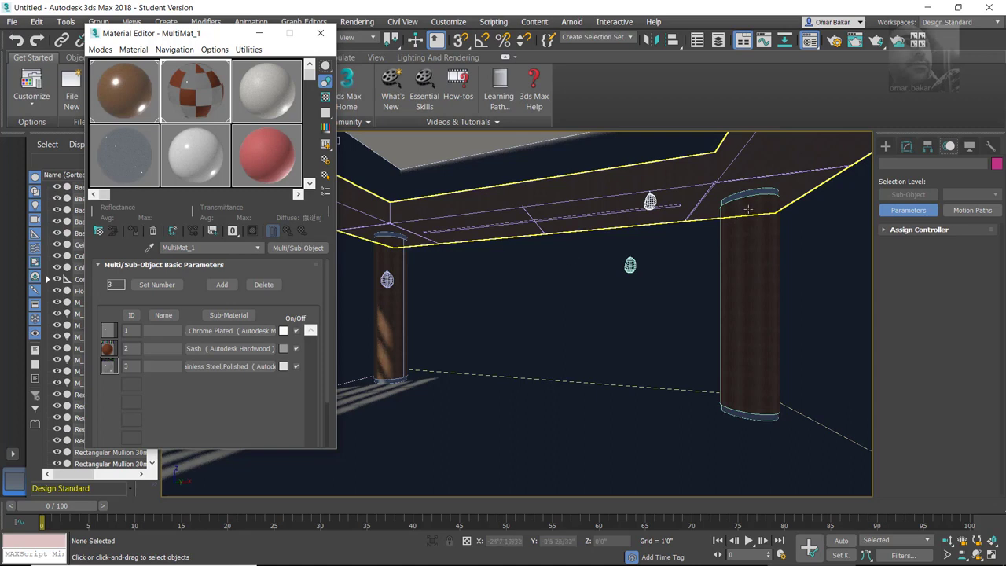
click(719, 189)
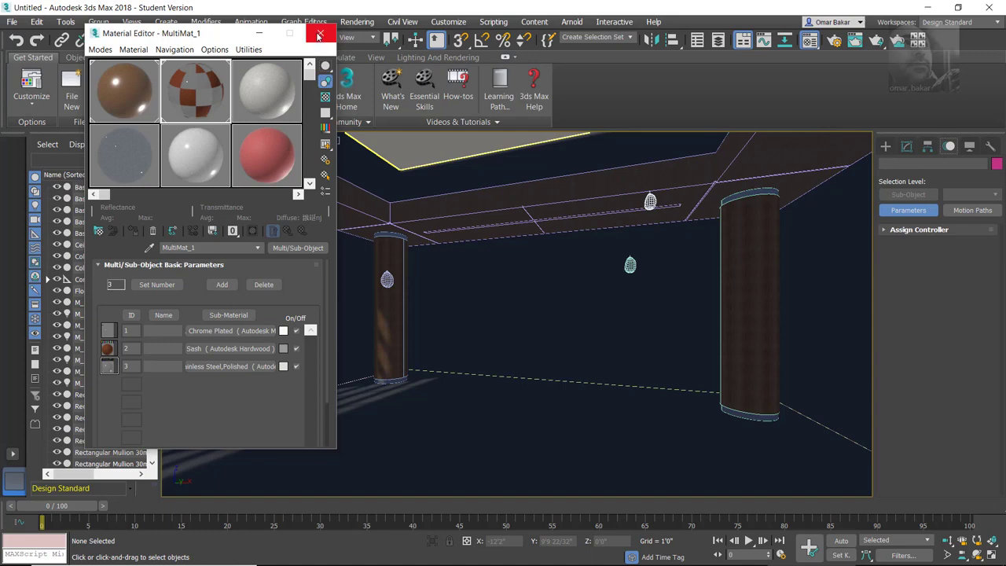
click(319, 36)
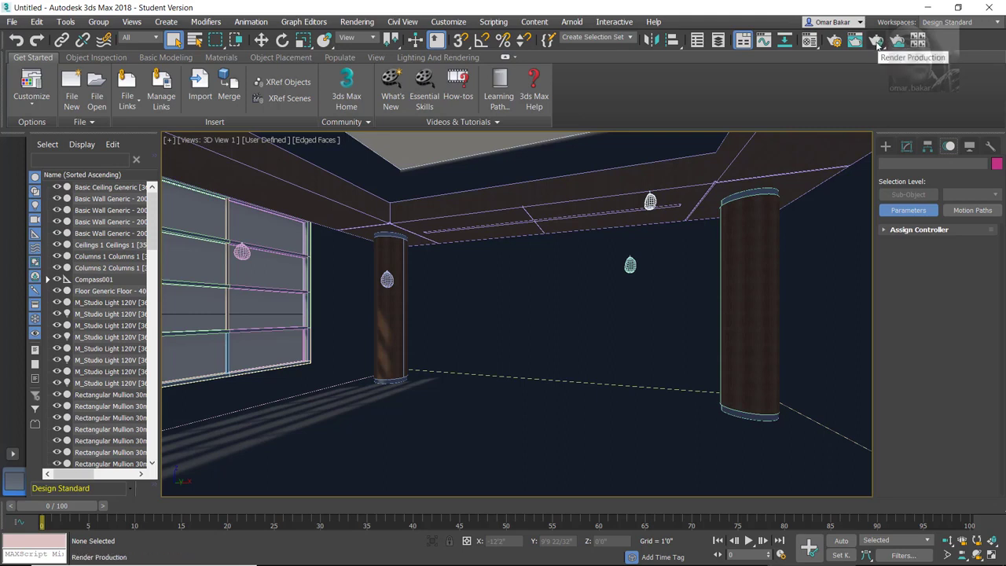
Open the render setup and choose Production Rendering Mode as the target and ART Renderer as the renderer
click(838, 45)
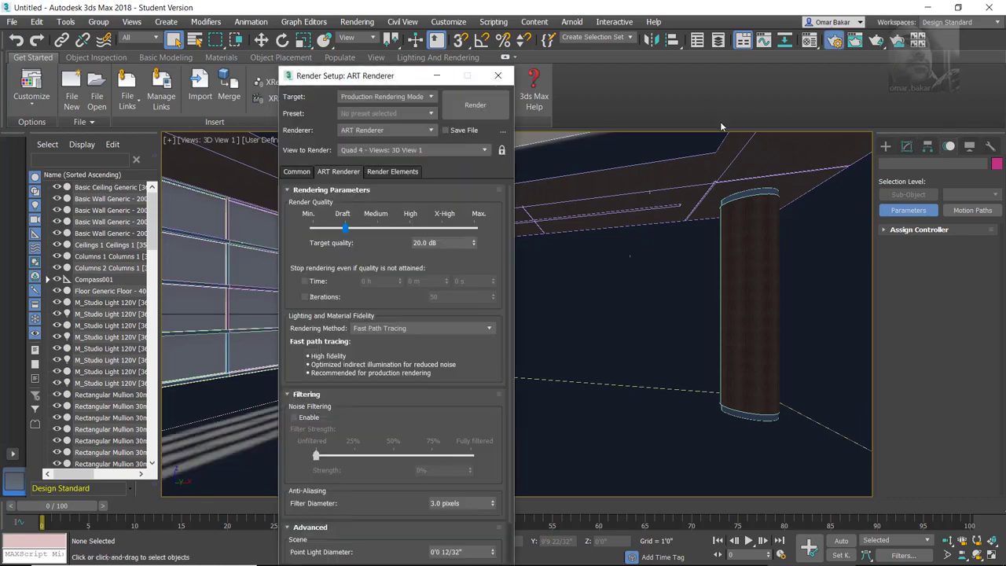
drag(393, 79, 375, 35)
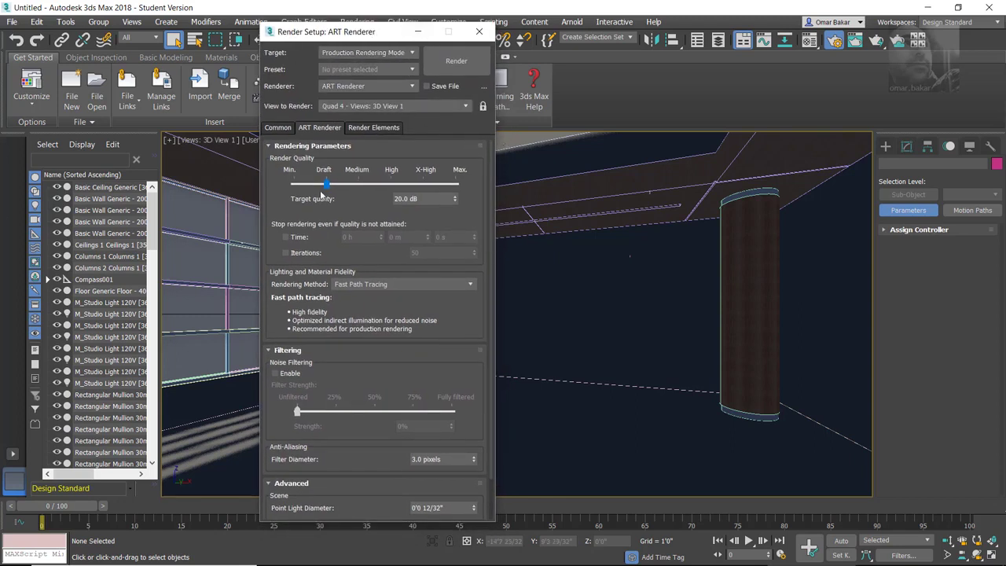
click(411, 54)
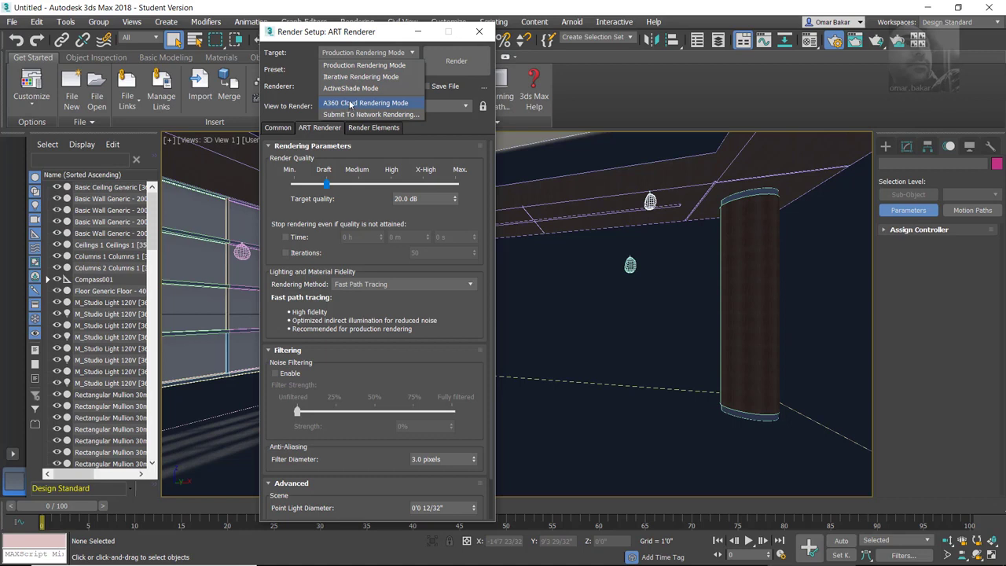
click(364, 66)
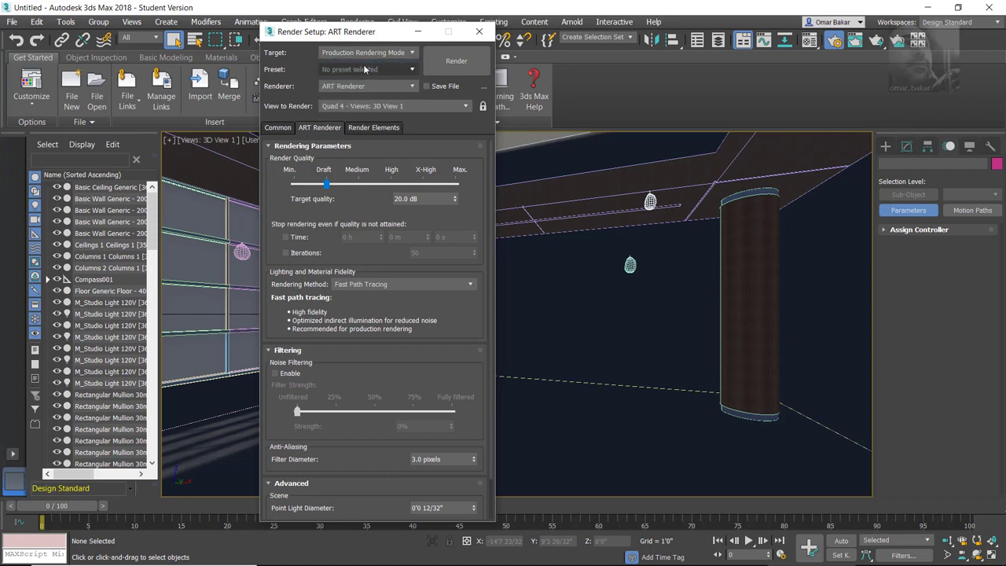
click(401, 86)
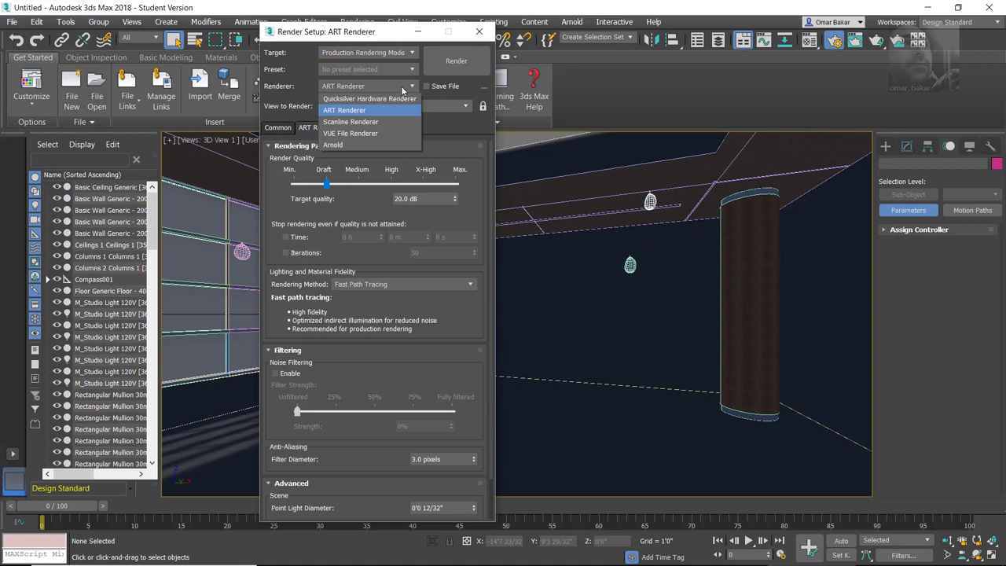
click(344, 111)
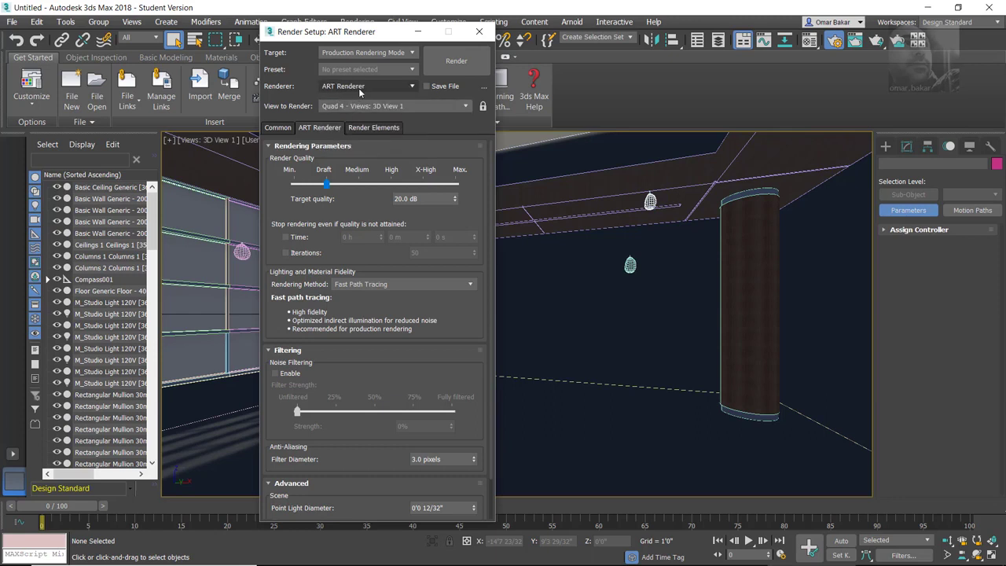
Set the render output size to the HDTV (video) preset at 1920 x 1080
click(277, 127)
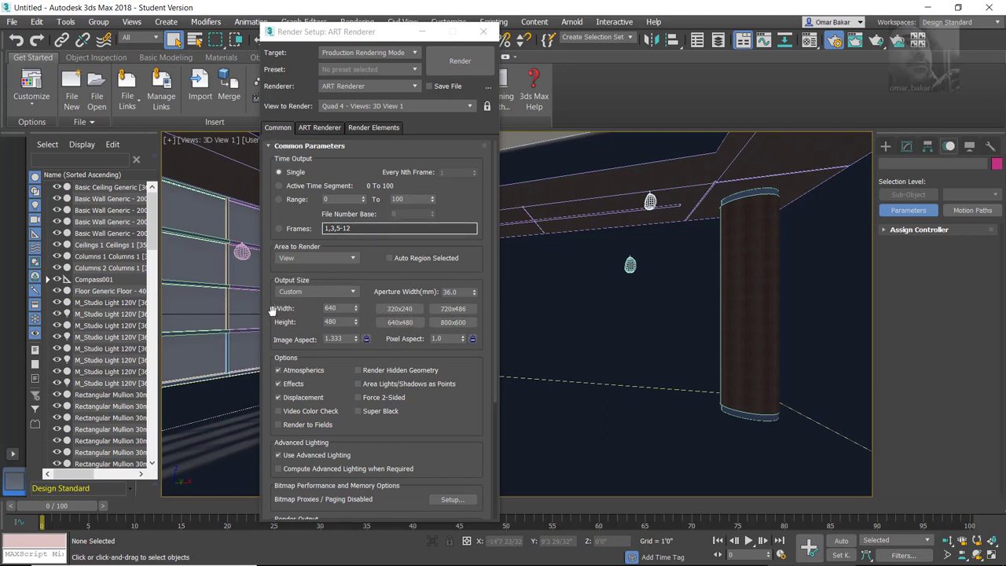
click(355, 292)
click(354, 292)
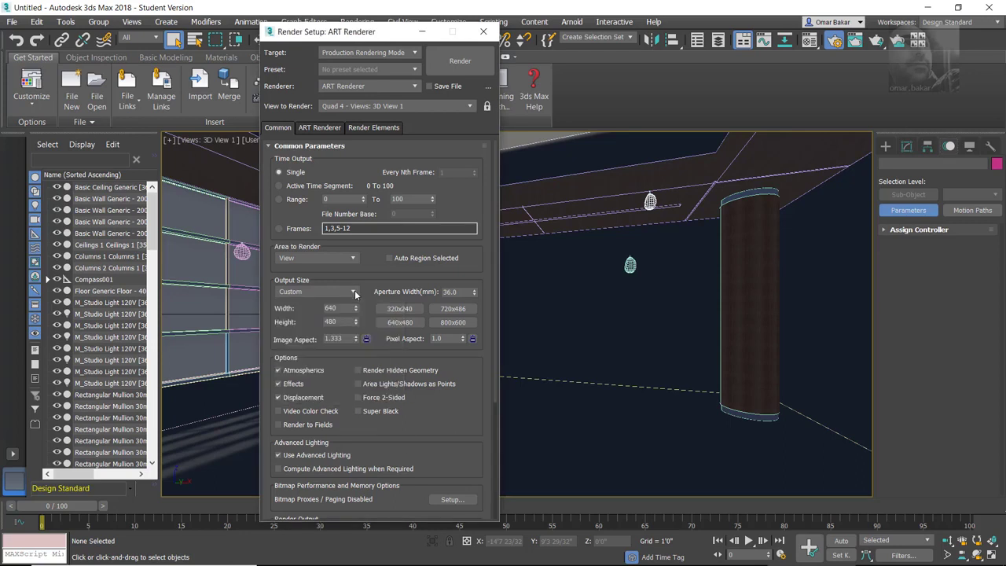
click(354, 292)
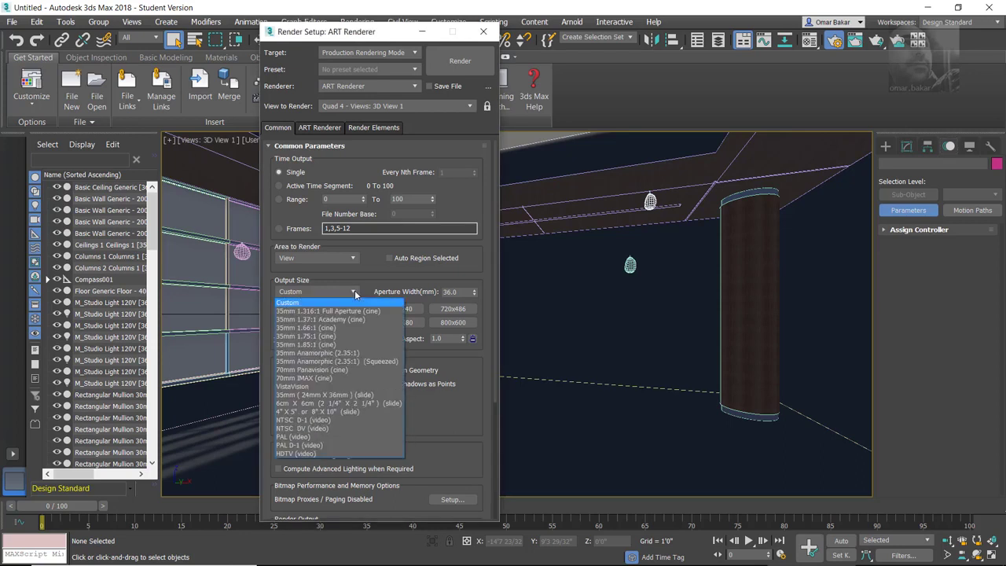
click(302, 454)
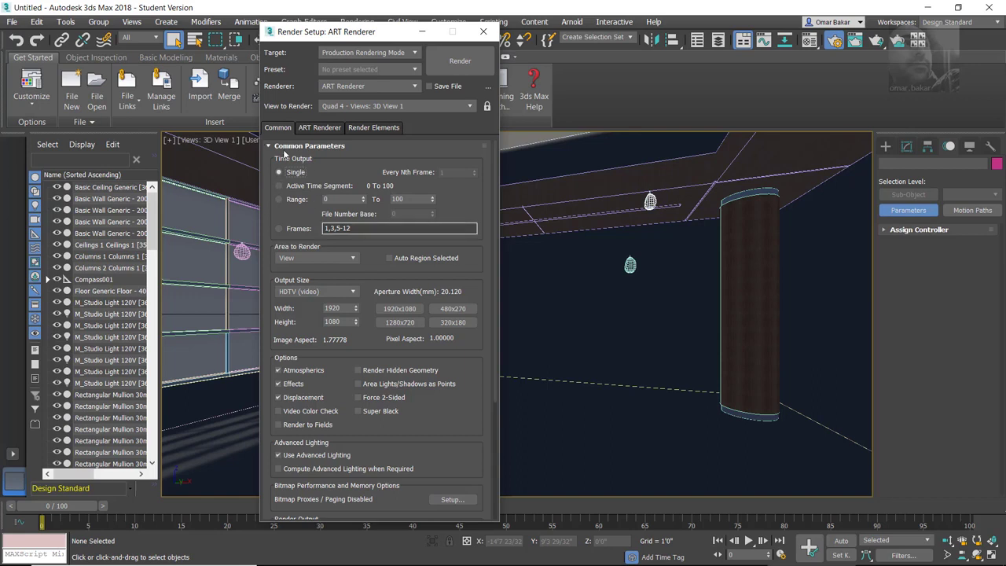
Raise the ART Renderer's render quality to Medium, with a target quality of 28.1 dB
click(319, 128)
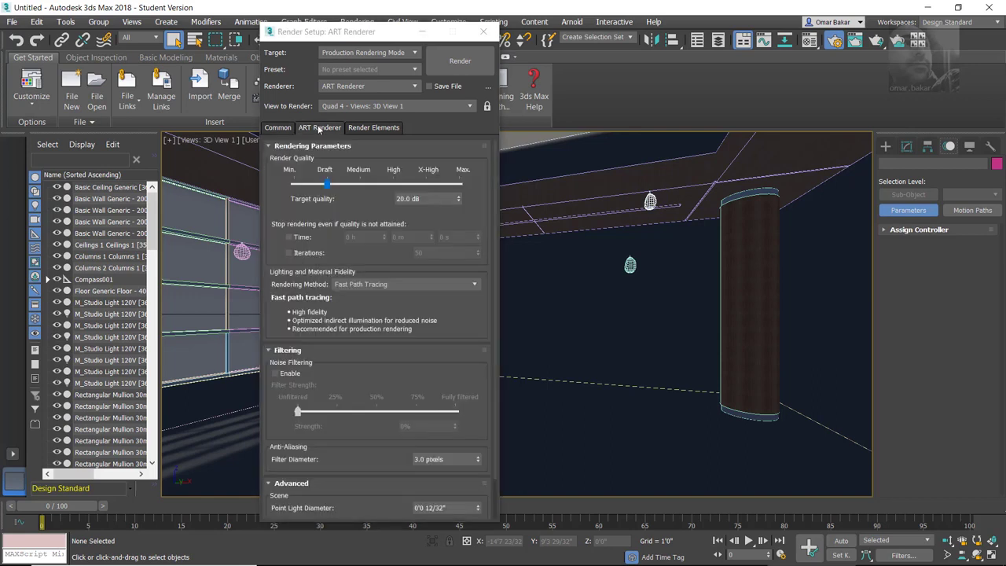
drag(342, 188, 361, 190)
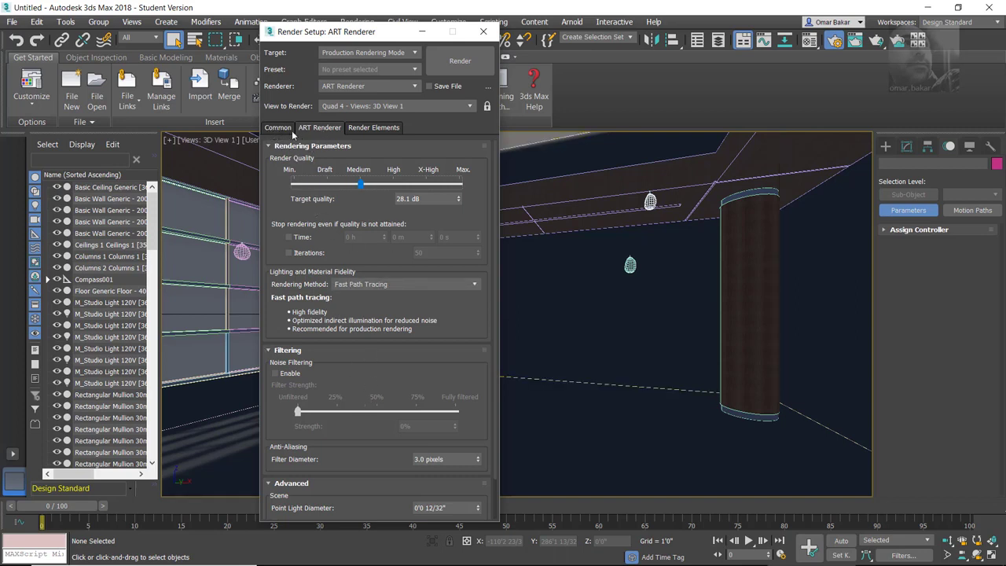
drag(359, 31, 158, 45)
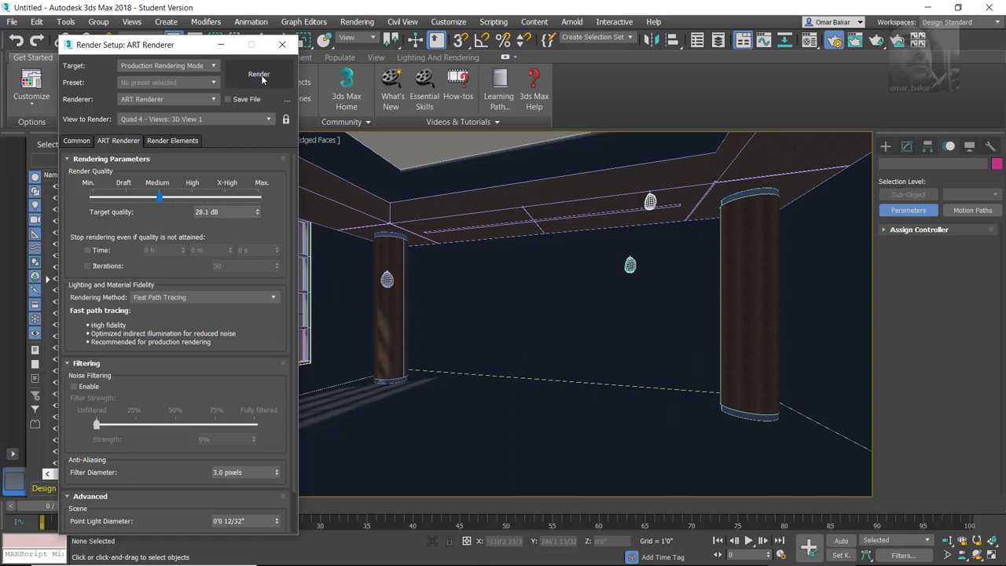
Start a production render of 3D View 1 and close the render message window
click(260, 75)
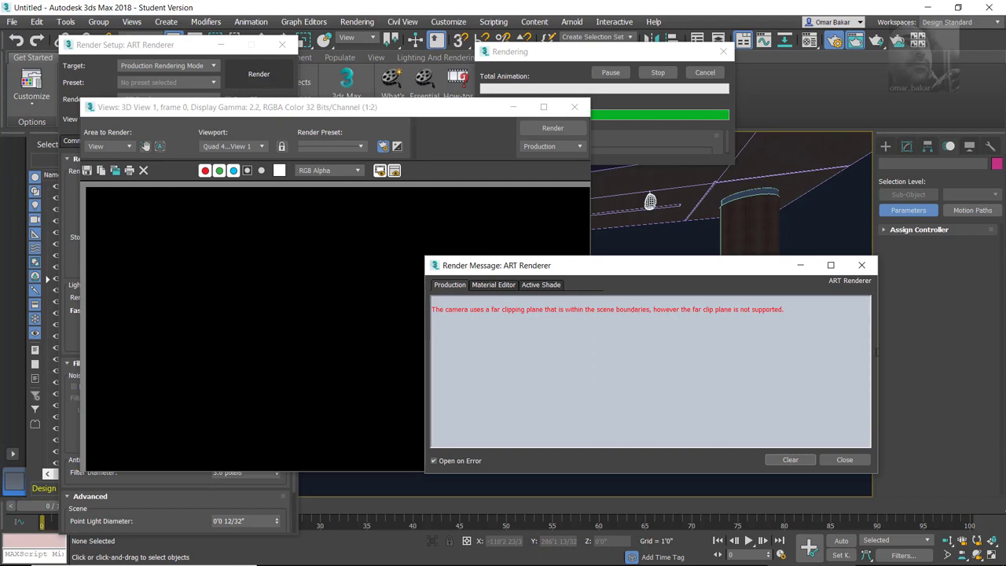
click(843, 460)
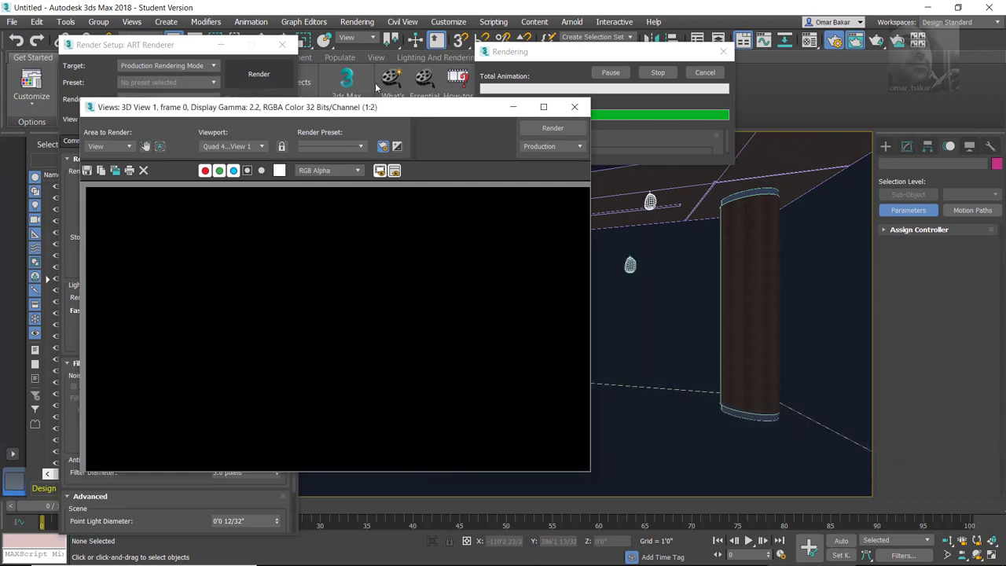
drag(334, 110, 340, 118)
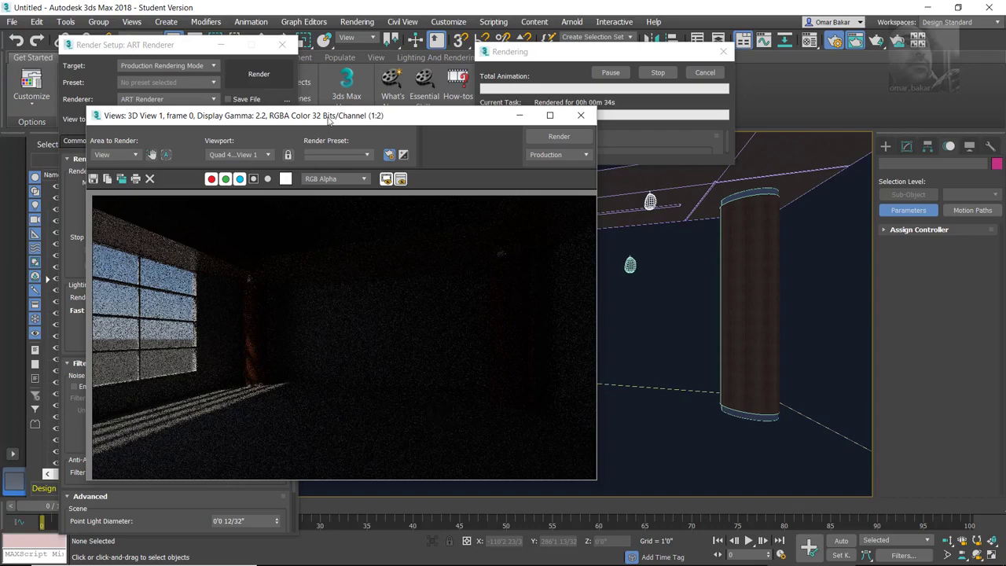
drag(330, 118, 330, 108)
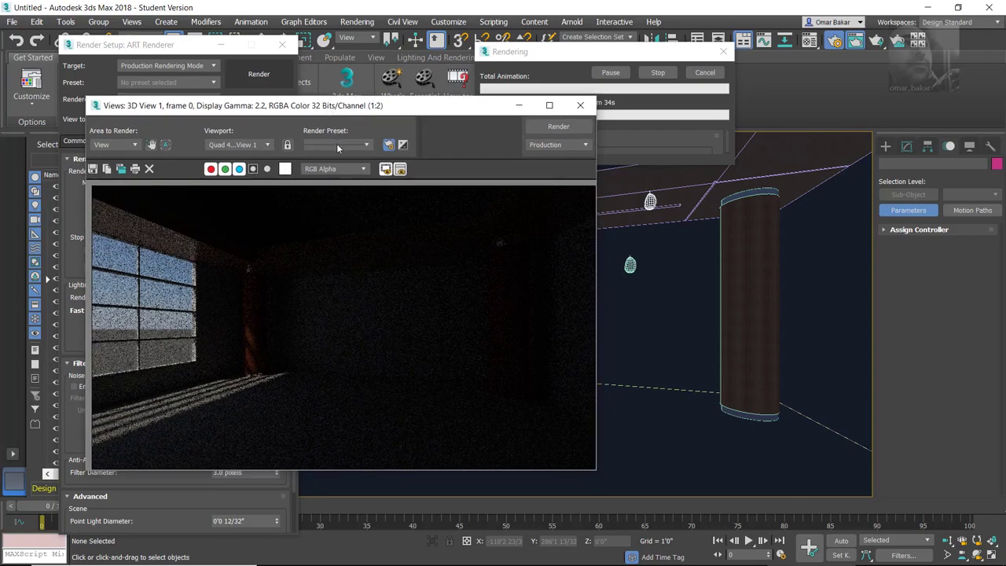
Move the rendered frame window clear of the progress dialog and stop the rendering
drag(360, 107, 600, 181)
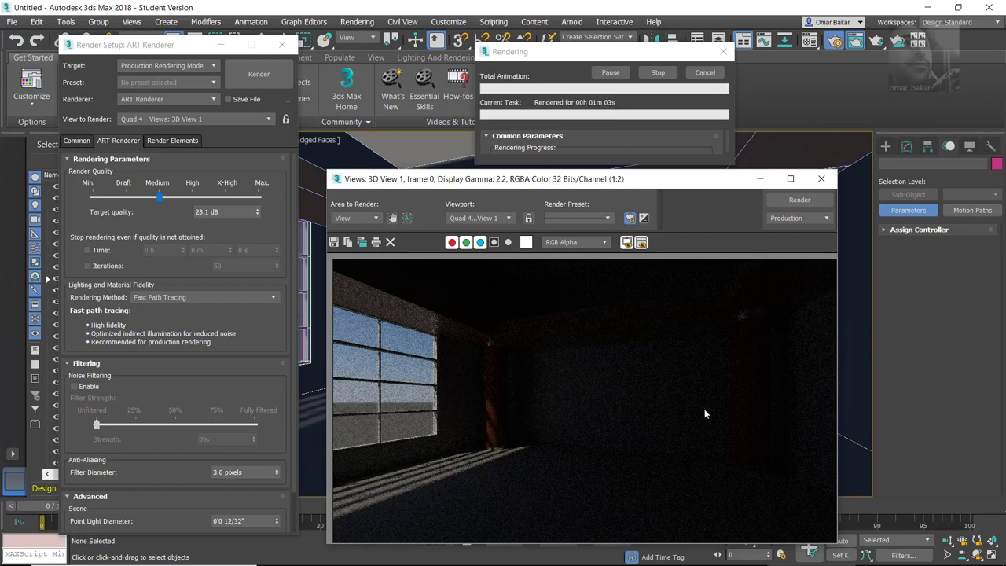
drag(565, 180, 569, 148)
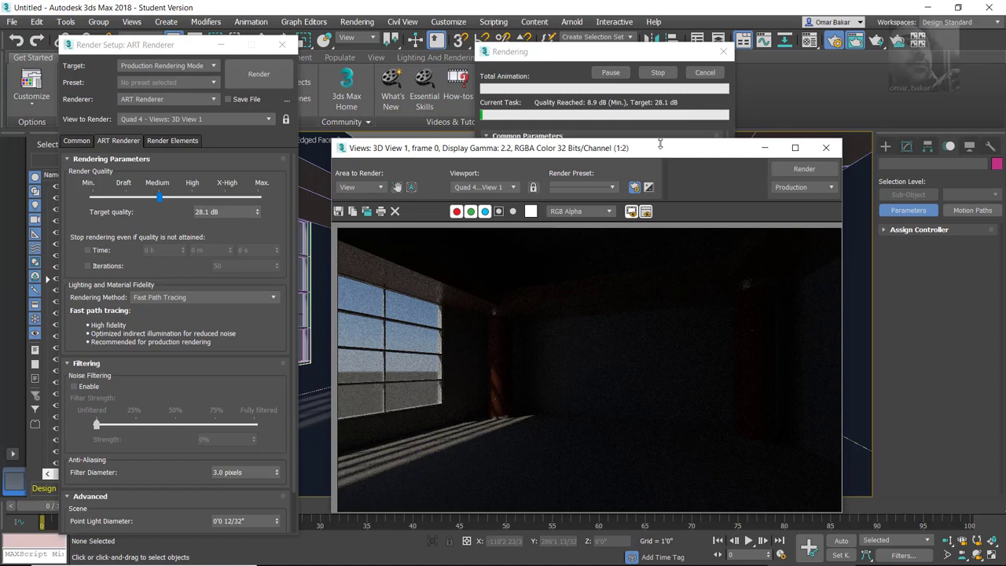
drag(652, 154, 509, 159)
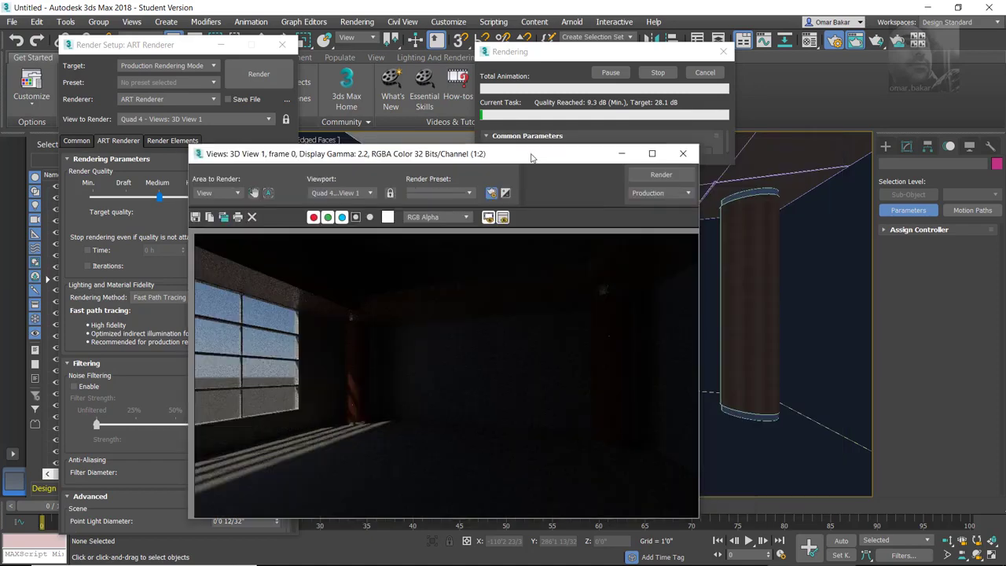
click(666, 71)
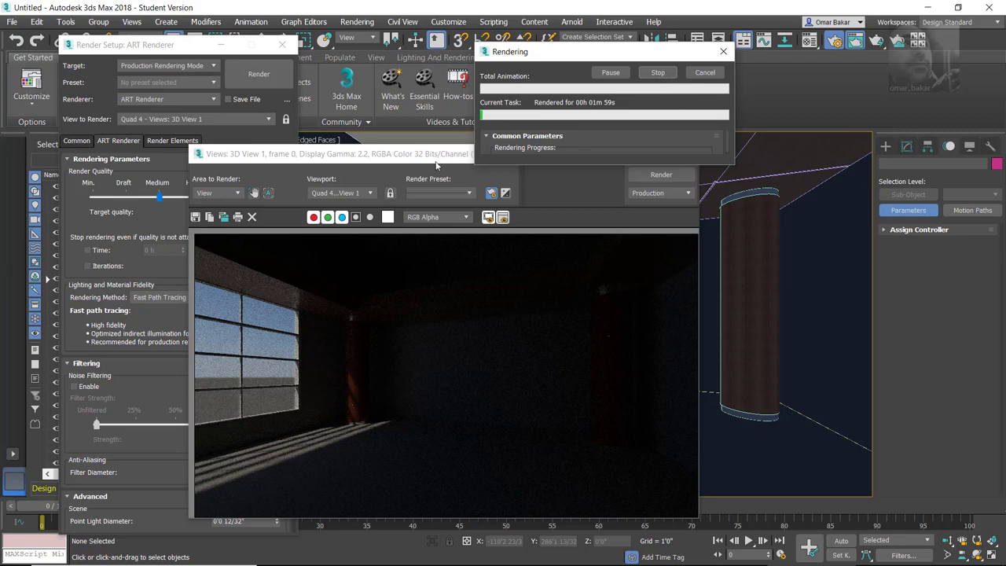
Inspect the rendered frame's alpha channel, return to the color display and close the rendered frame window
click(386, 157)
drag(387, 157, 350, 86)
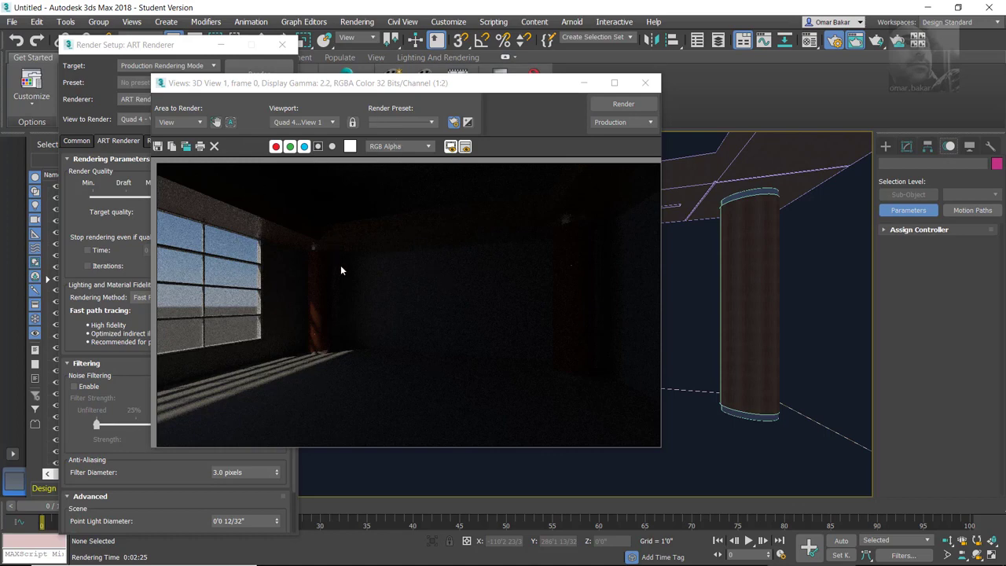
click(318, 148)
click(318, 148)
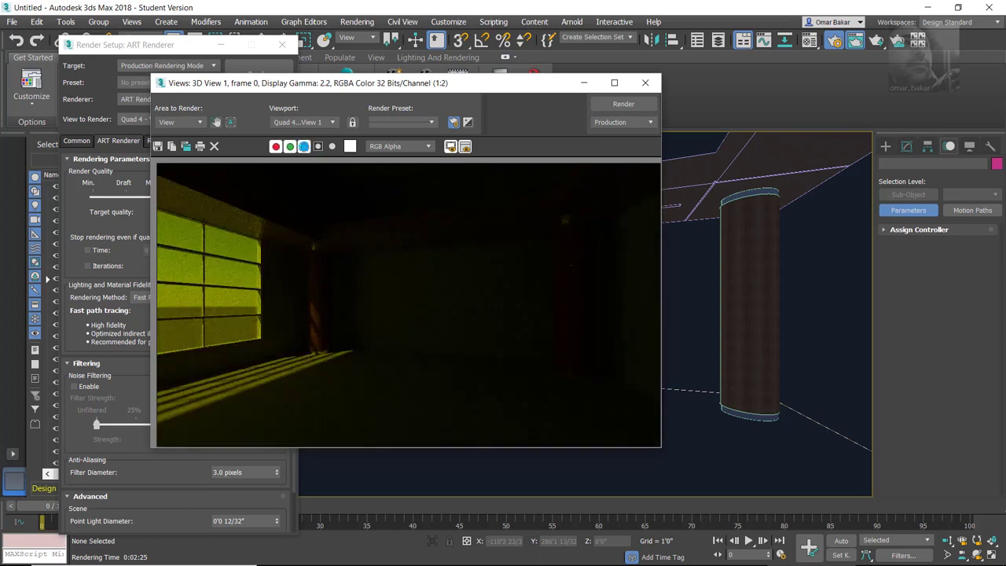
click(318, 147)
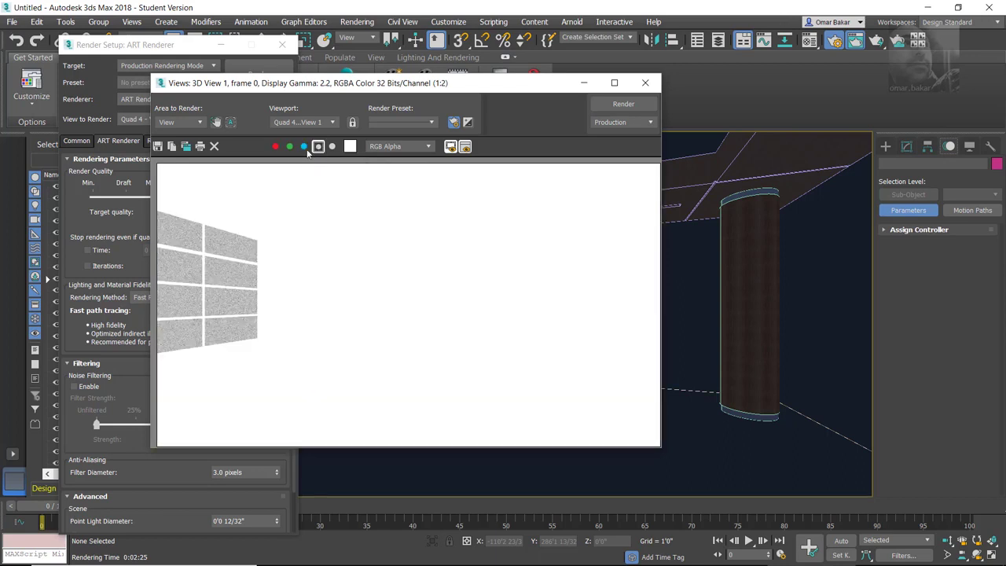
click(318, 148)
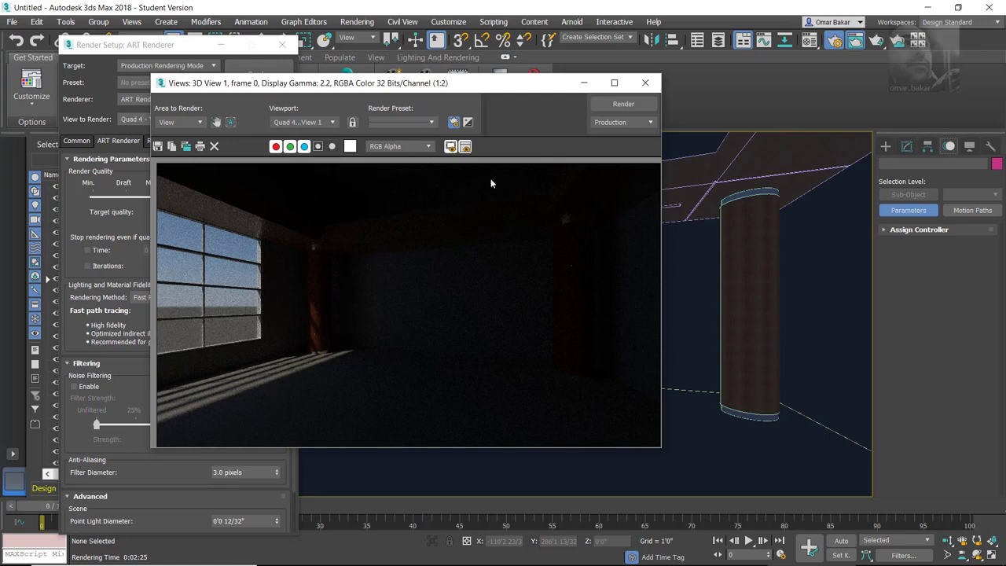
click(644, 84)
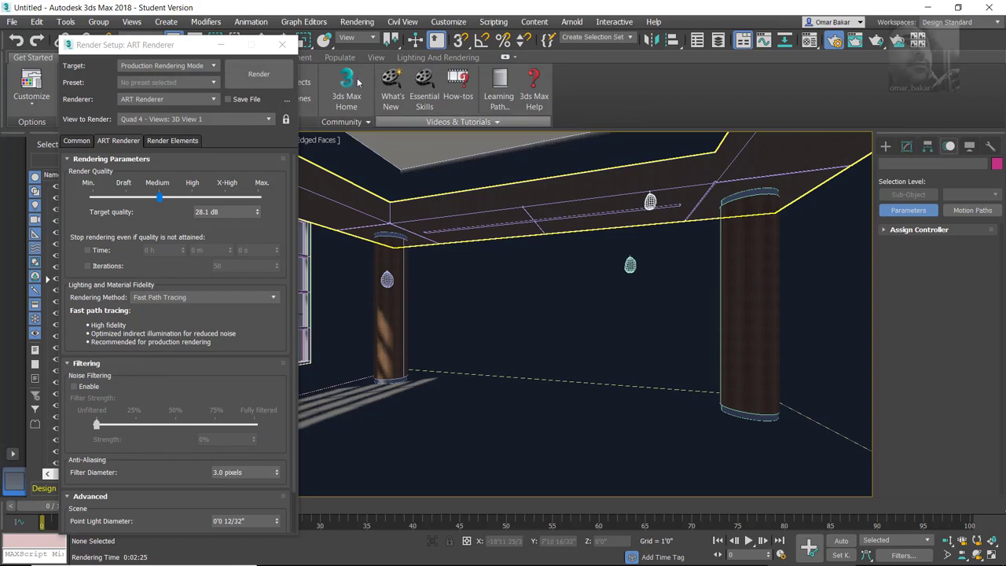
click(180, 49)
drag(181, 51, 240, 174)
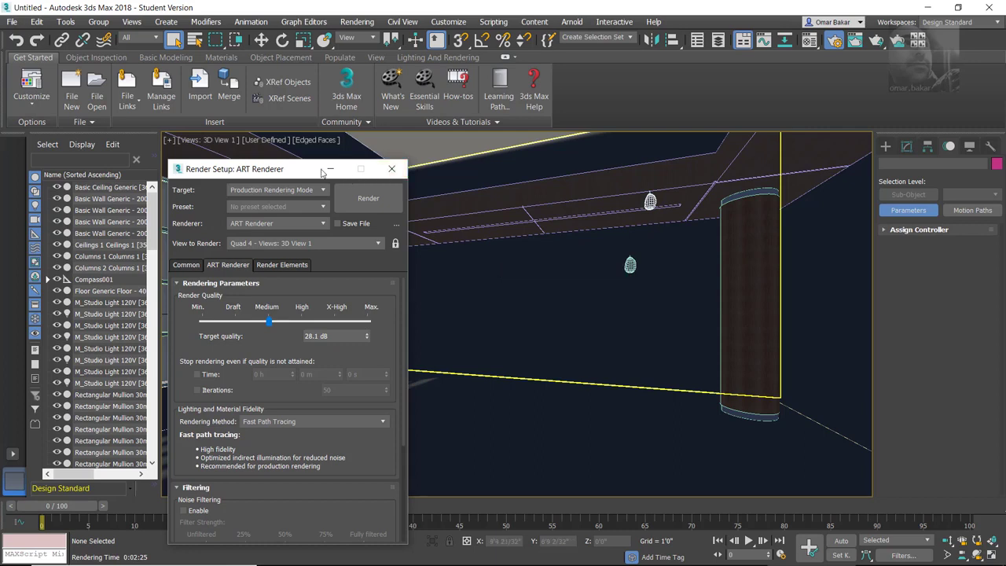
drag(326, 166, 365, 118)
mouse_move(711, 561)
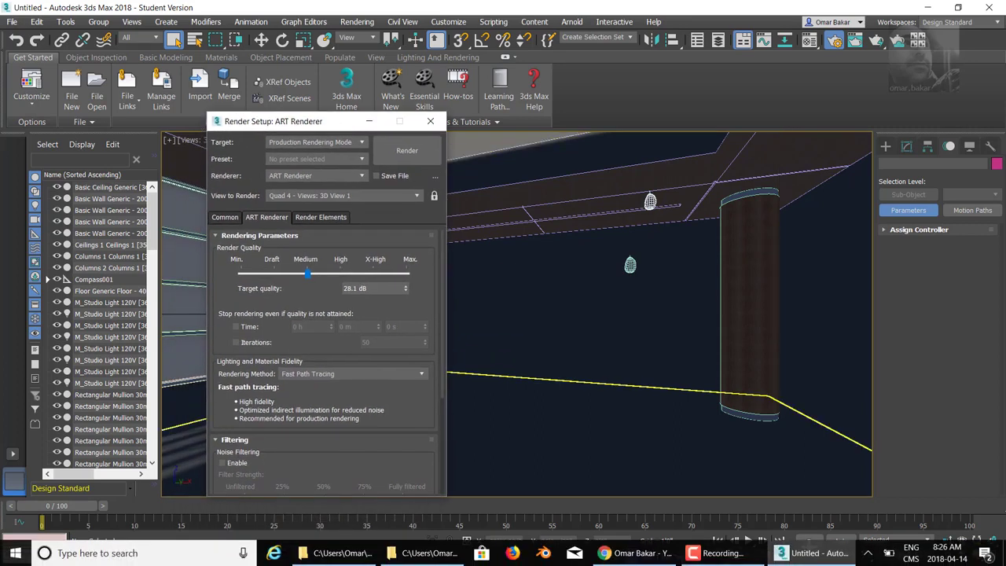
click(711, 553)
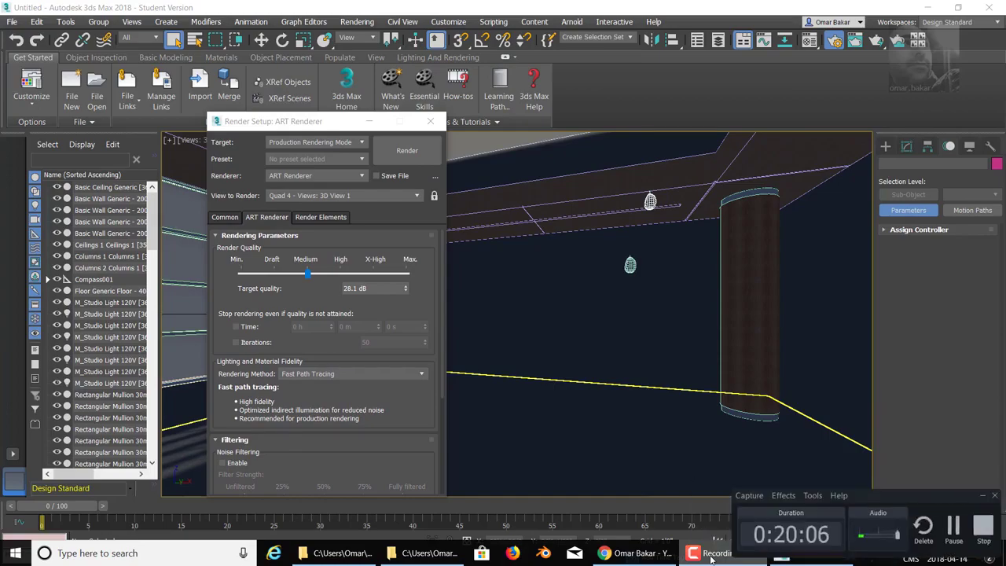